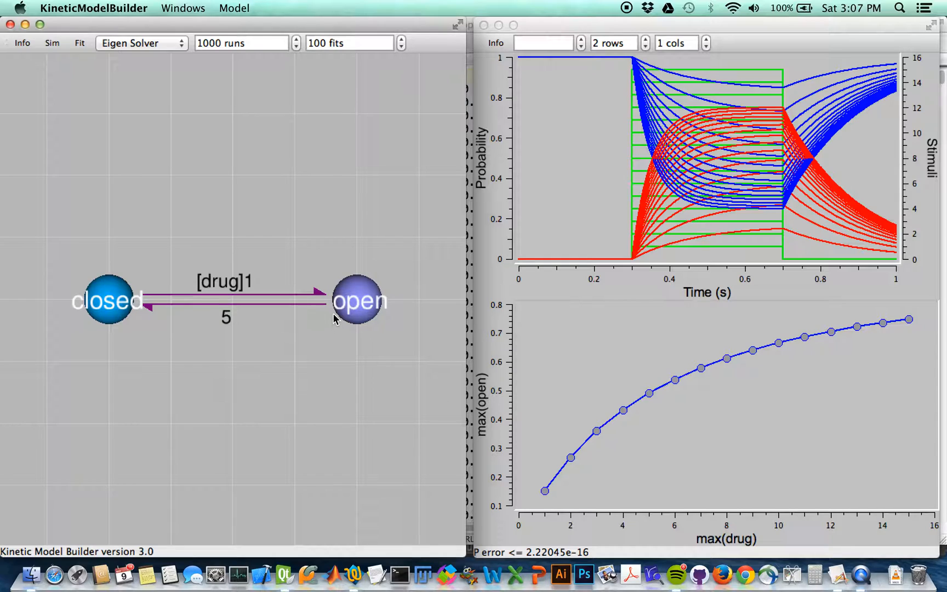
{"action": "left_click", "coordinate": [222, 295]}
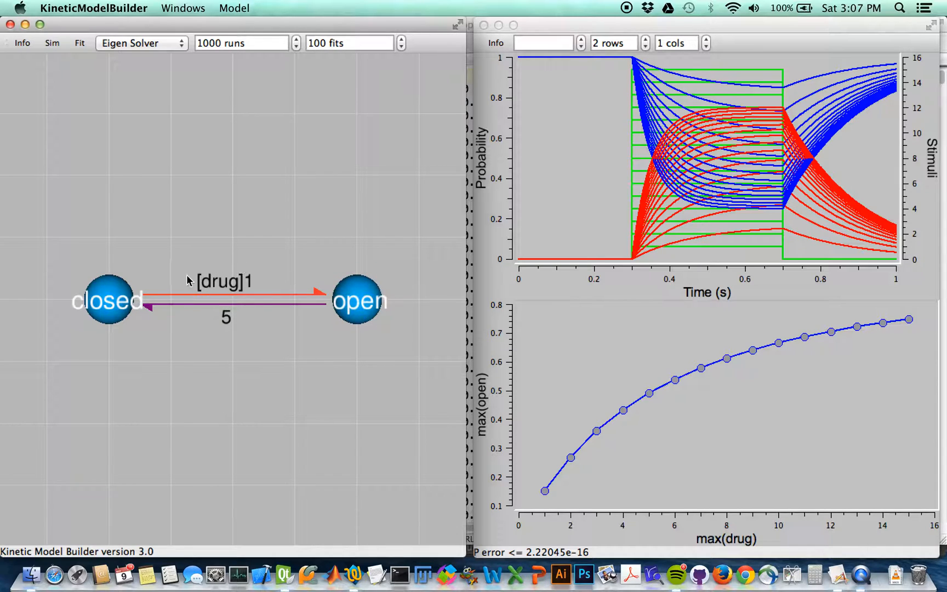
{"action": "left_click", "coordinate": [661, 32]}
{"action": "mouse_move", "coordinate": [689, 217]}
{"action": "left_mouse_down"}
{"action": "mouse_move", "coordinate": [680, 235]}
{"action": "mouse_move", "coordinate": [729, 247]}
{"action": "mouse_move", "coordinate": [722, 67]}
{"action": "mouse_move", "coordinate": [710, 250]}
{"action": "left_mouse_up"}
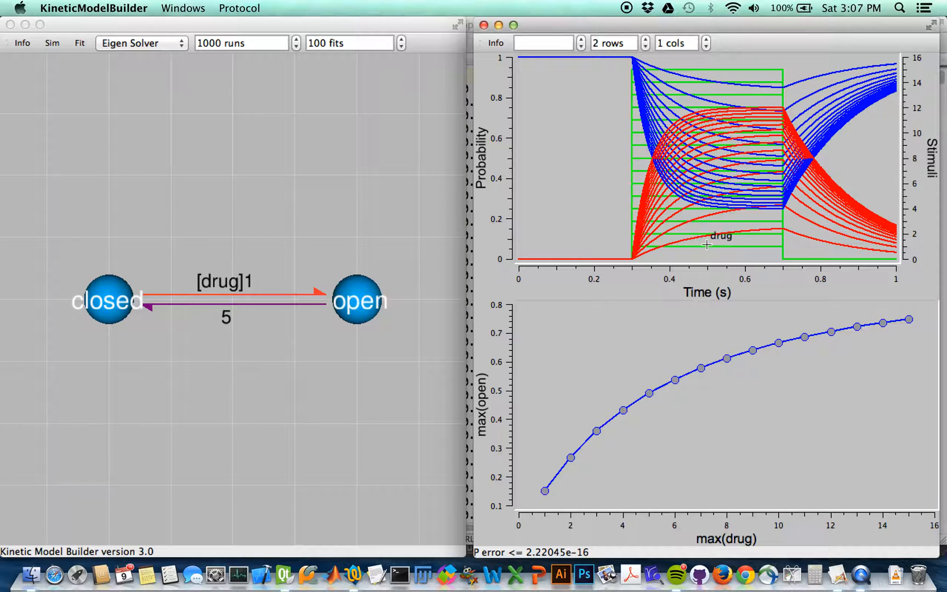
Step: View the individual simulation sweeps up to number 7 in the plots, and restore the display of all sweeps
{"action": "left_click", "coordinate": [582, 39]}
{"action": "left_click", "coordinate": [582, 39]}
{"action": "left_click", "coordinate": [582, 38]}
{"action": "left_click", "coordinate": [582, 39]}
{"action": "left_click", "coordinate": [581, 39]}
{"action": "left_click", "coordinate": [582, 39]}
{"action": "left_click", "coordinate": [581, 38]}
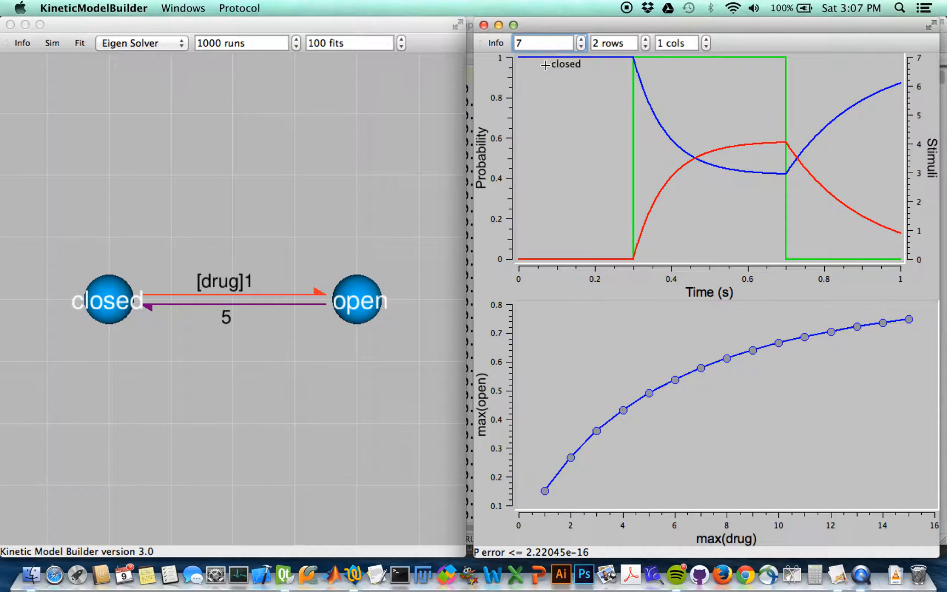
{"action": "key", "text": "BackSpace"}
{"action": "left_click", "coordinate": [554, 92]}
{"action": "double_click", "coordinate": [563, 101]}
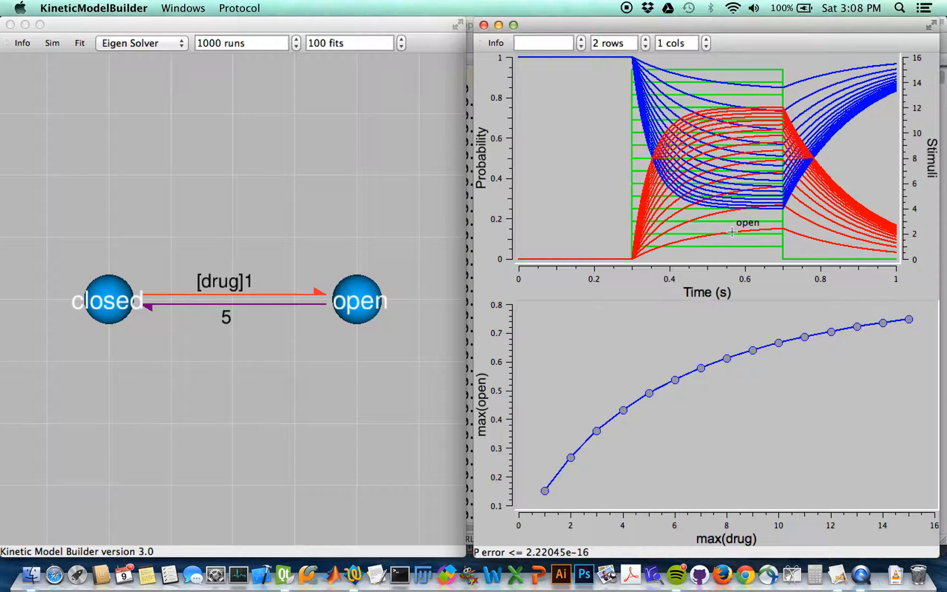
Step: In the probability plot, turn off States and filter the left axis signals to "open", and hide Stimuli on the right axis
{"action": "right_click", "coordinate": [500, 163]}
{"action": "mouse_move", "coordinate": [507, 165]}
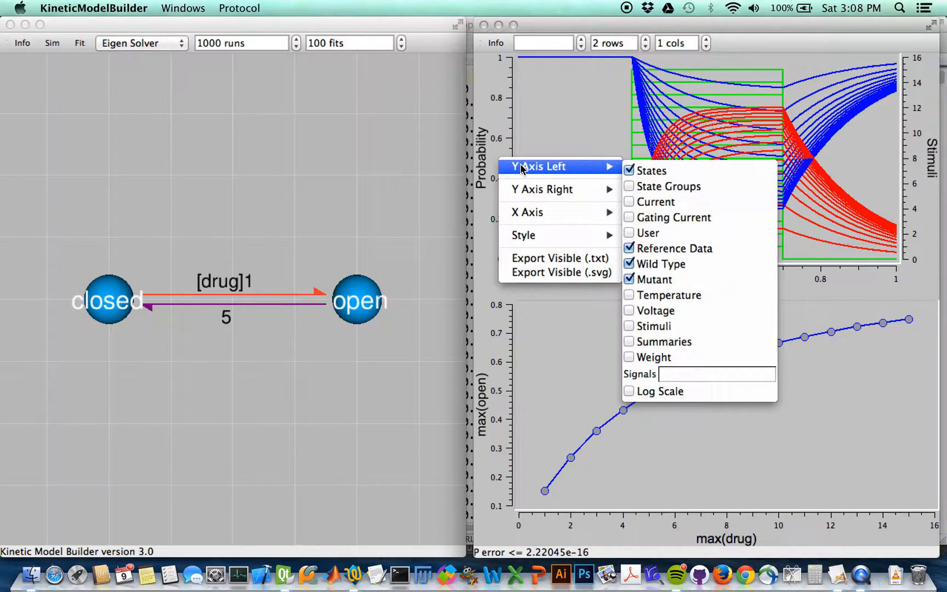
{"action": "left_click", "coordinate": [650, 173]}
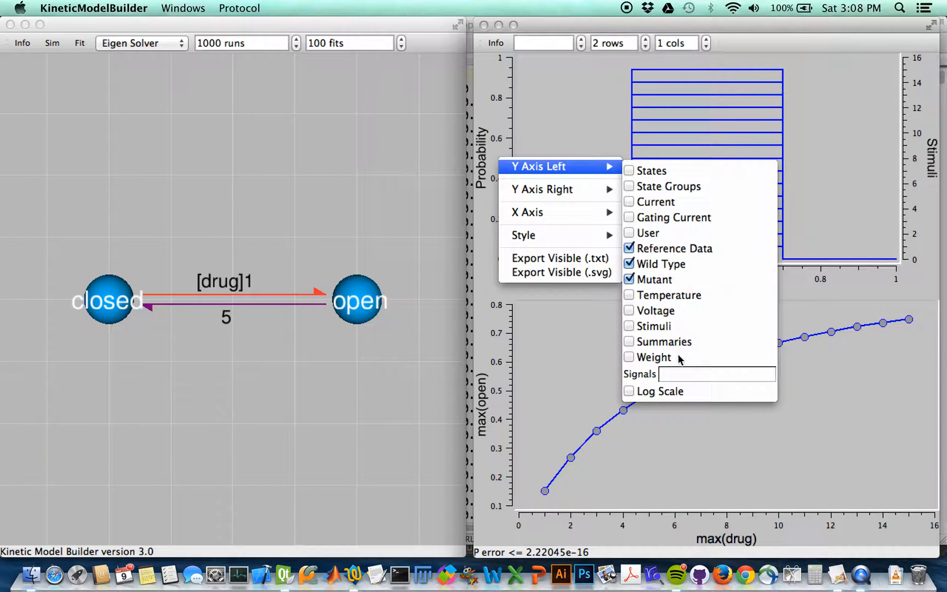
{"action": "left_click", "coordinate": [666, 372]}
{"action": "type", "text": "op"}
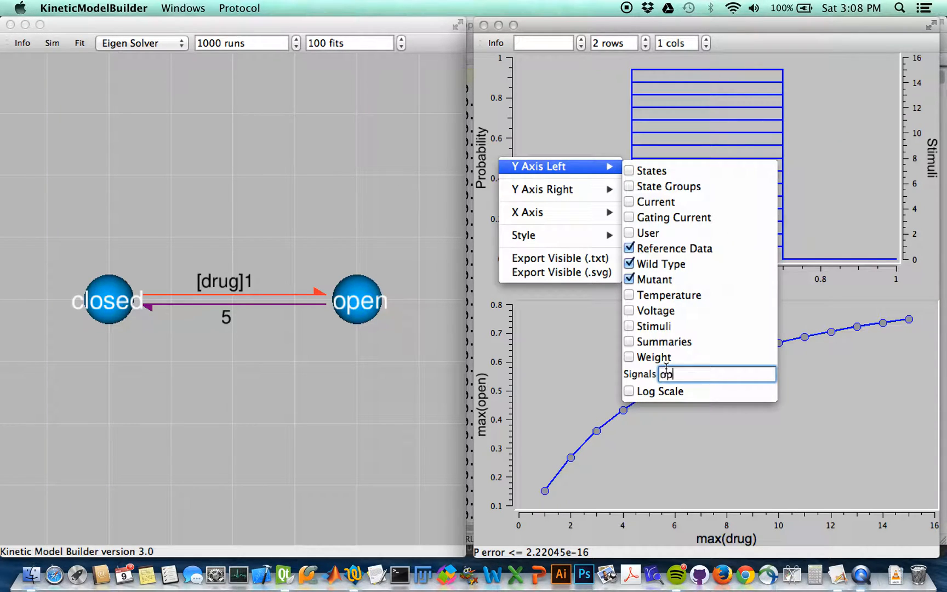
{"action": "type", "text": "en"}
{"action": "mouse_move", "coordinate": [606, 192]}
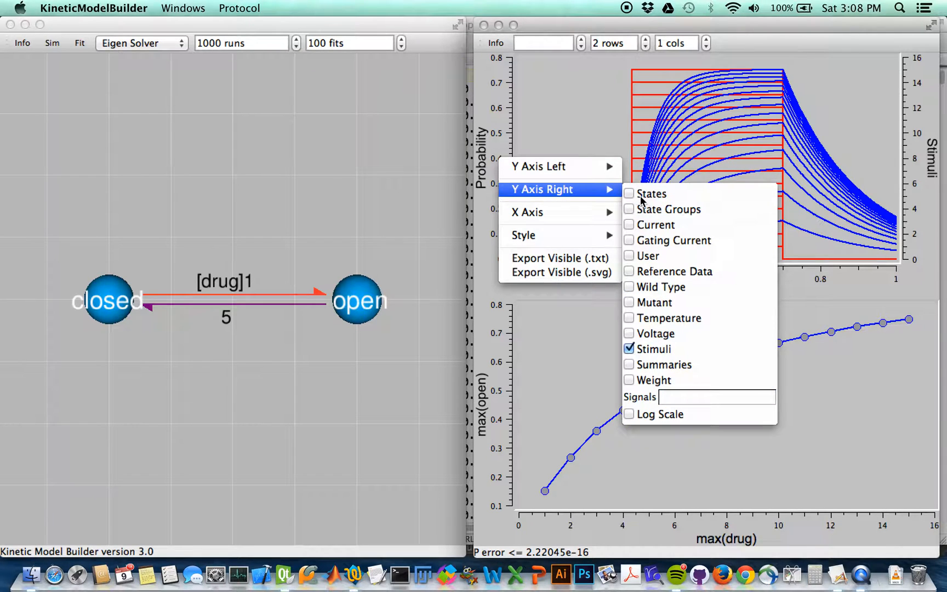
{"action": "left_click", "coordinate": [665, 349]}
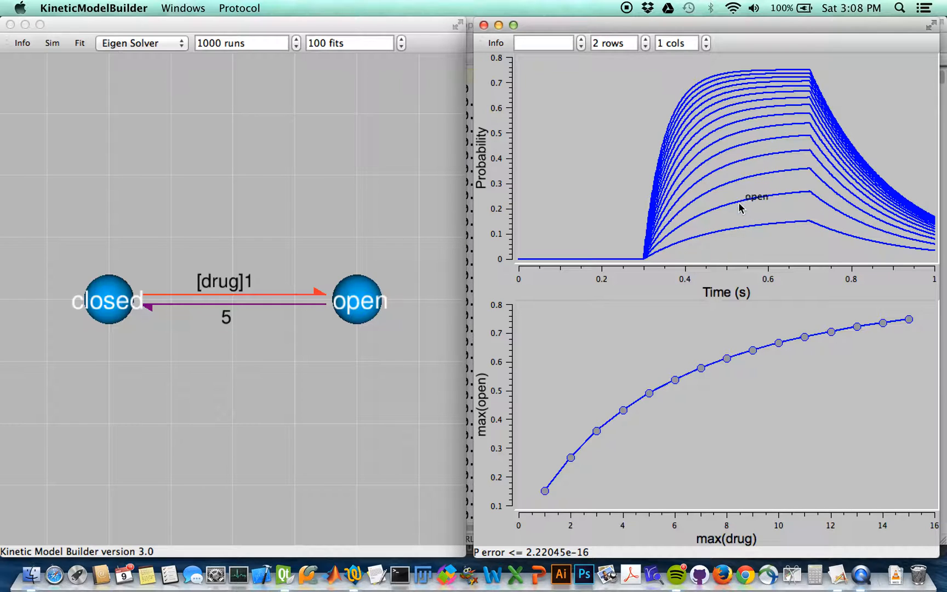
Step: Set the solver to Monte Carlo and run the simulation
{"action": "left_click", "coordinate": [160, 45]}
{"action": "left_click", "coordinate": [147, 57]}
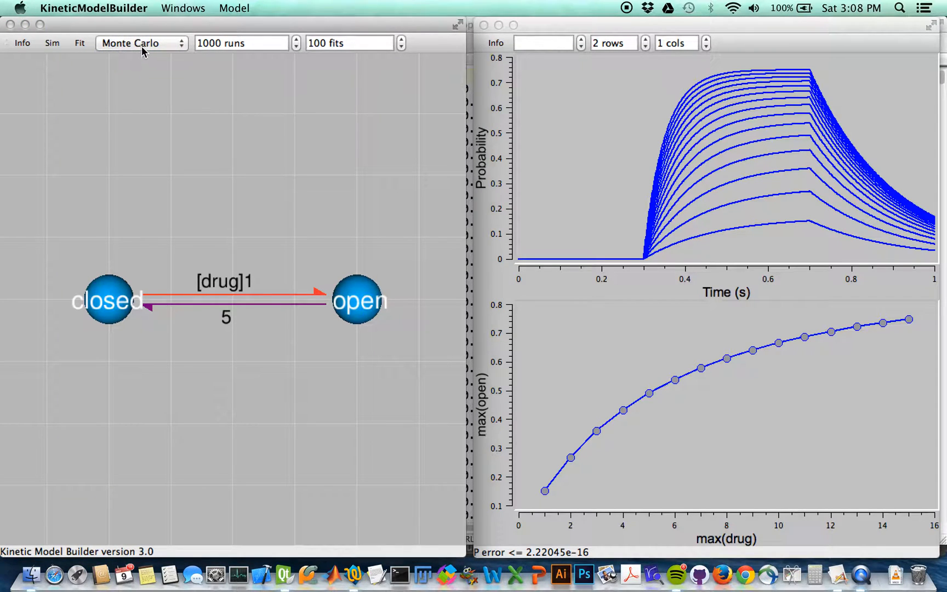
{"action": "left_click", "coordinate": [52, 44]}
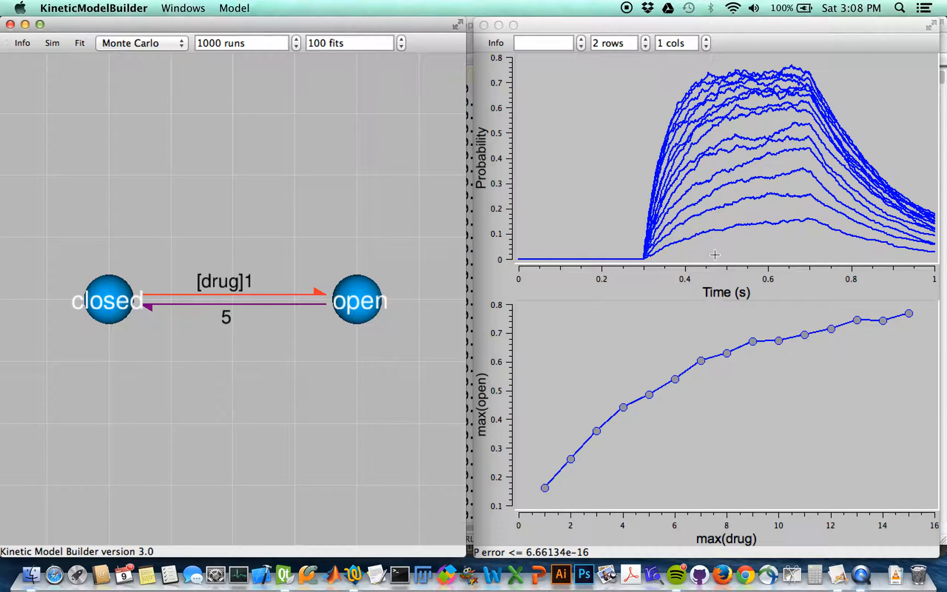
Step: Export the visible probability traces as open.txt in the KineticModelBuilder folder, replacing the existing file
{"action": "right_click", "coordinate": [504, 129]}
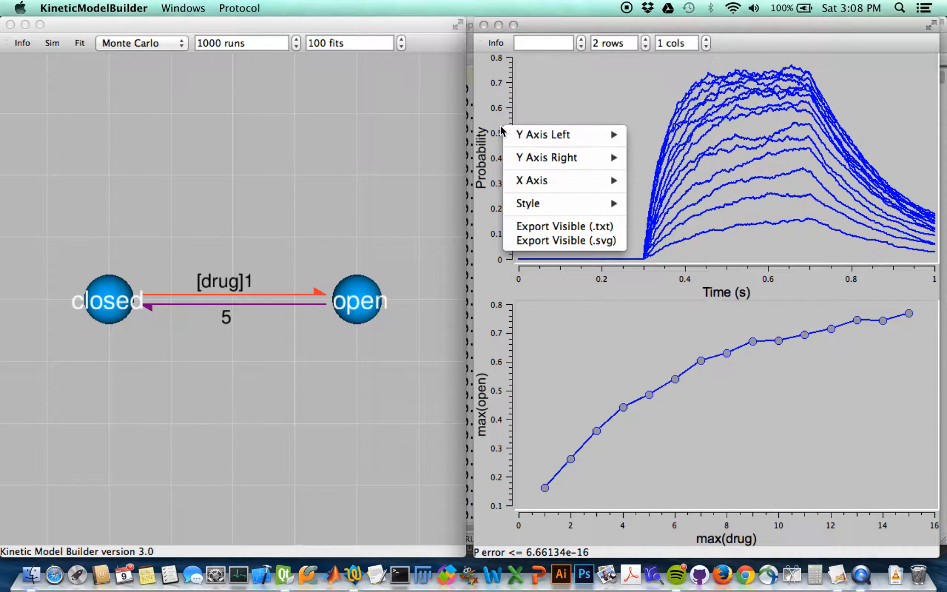
{"action": "mouse_move", "coordinate": [541, 135]}
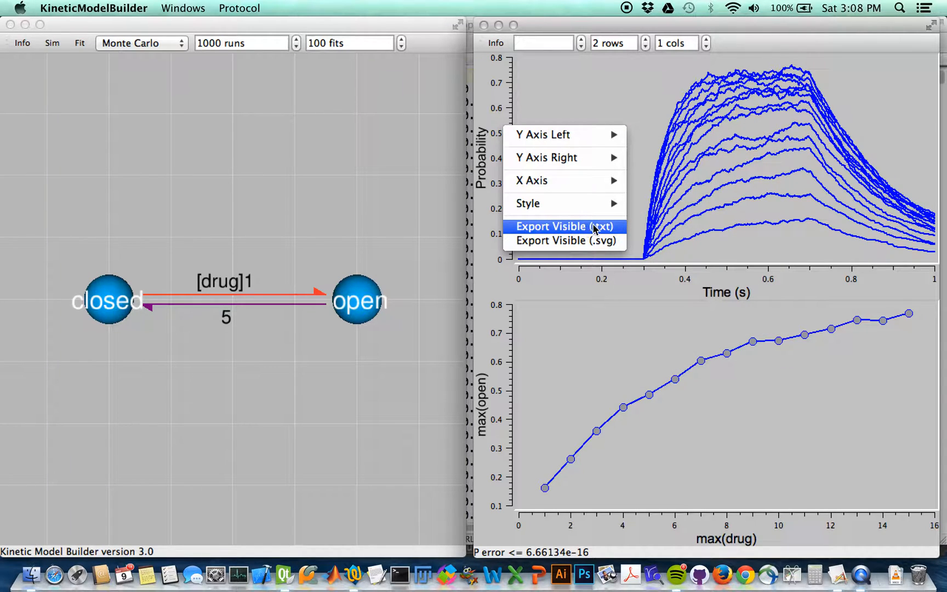
{"action": "left_click", "coordinate": [610, 231]}
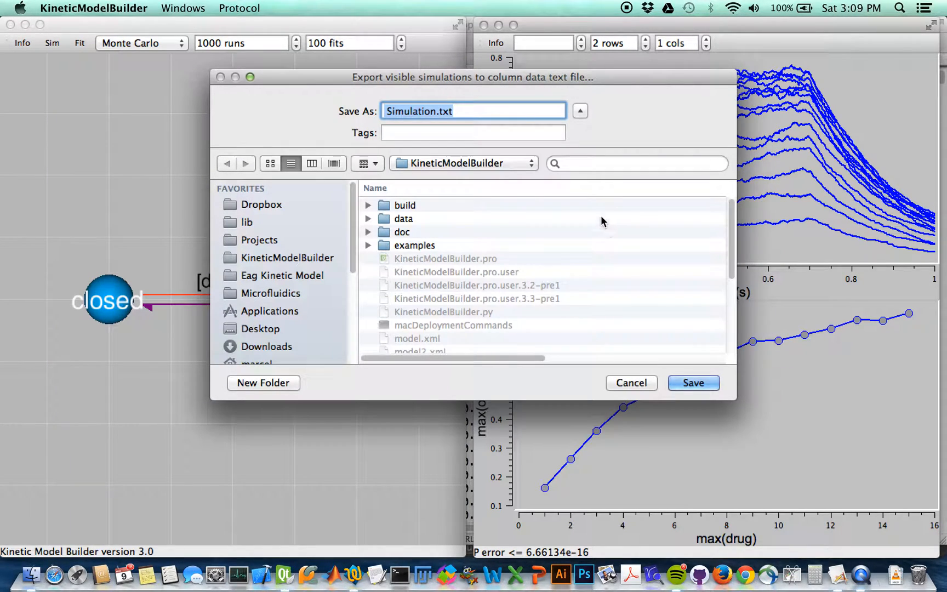
{"action": "type", "text": "open"}
{"action": "left_click_drag", "start_coordinate": [389, 111], "coordinate": [378, 115]}
{"action": "key", "text": "BackSpace"}
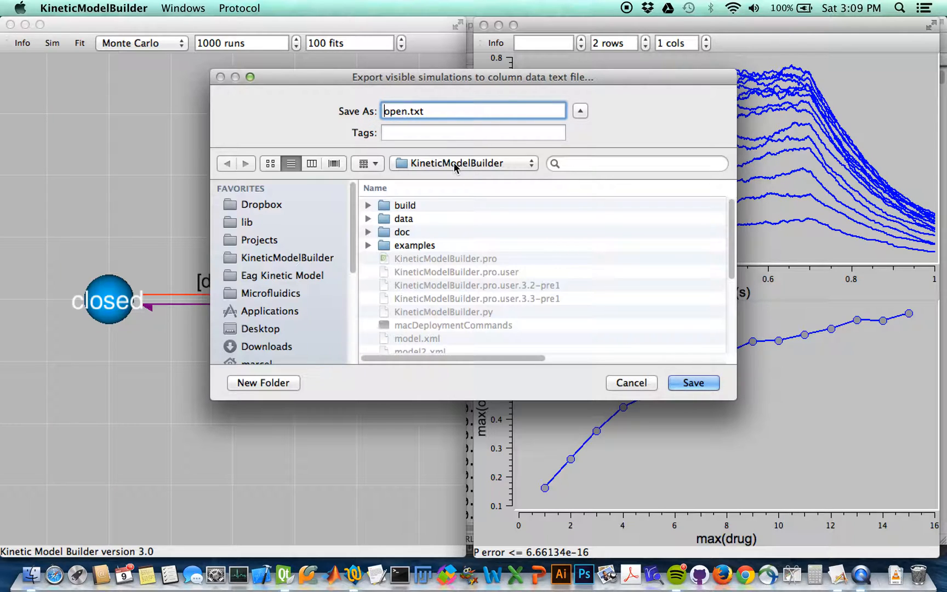
{"action": "left_click", "coordinate": [696, 383]}
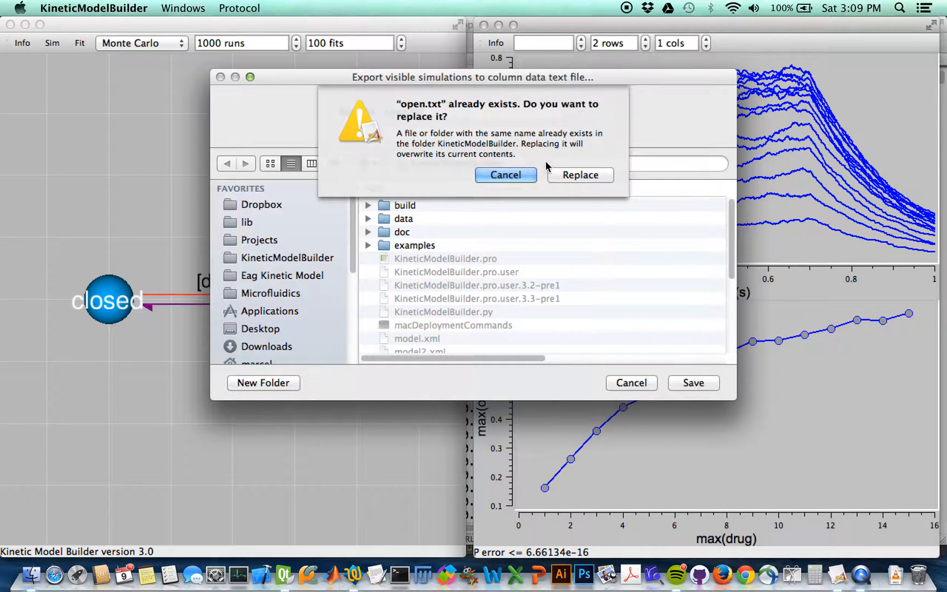
{"action": "left_click", "coordinate": [579, 176]}
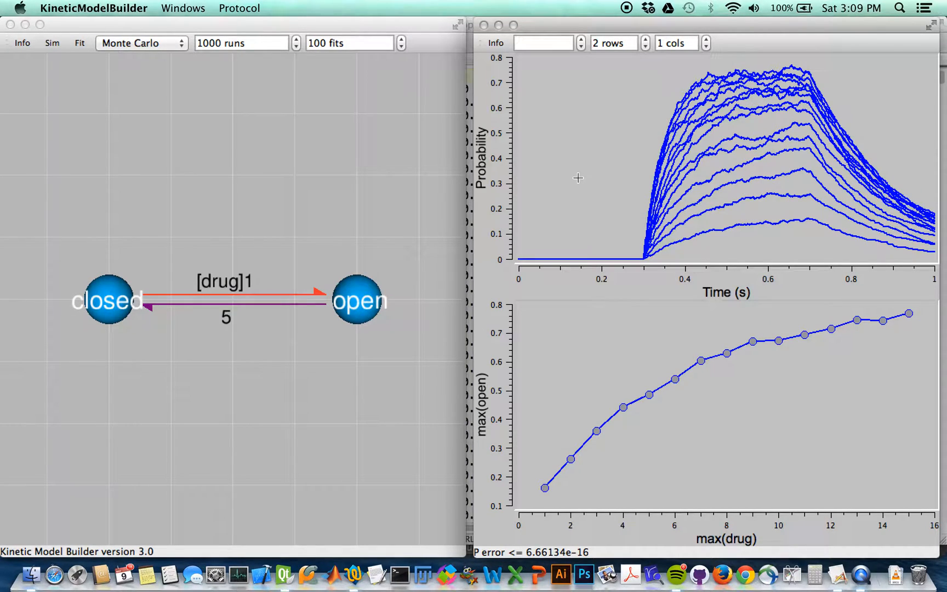
Step: Export the visible max(open) versus max(drug) curve as Popen.txt in the KineticModelBuilder folder
{"action": "right_click", "coordinate": [503, 376]}
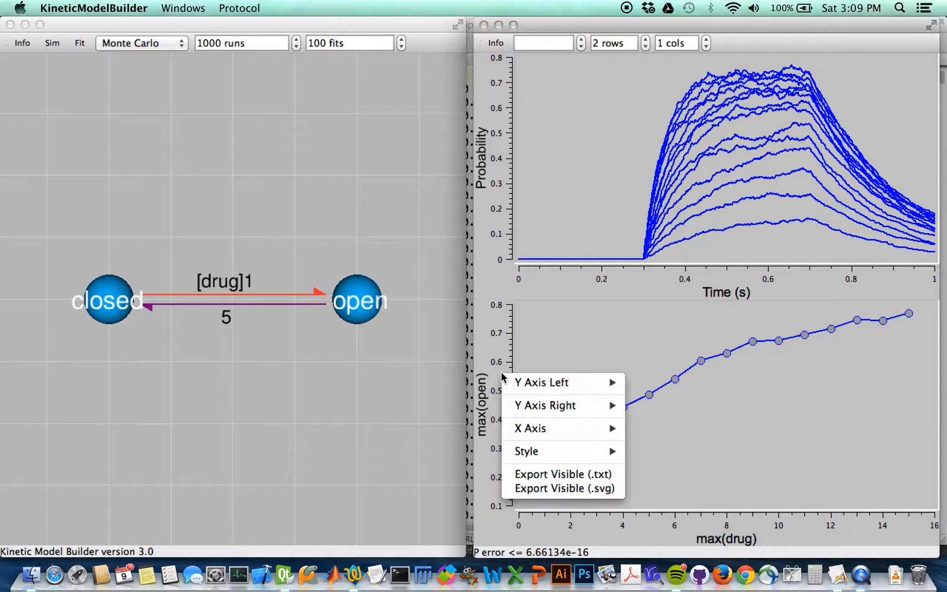
{"action": "left_click", "coordinate": [552, 476]}
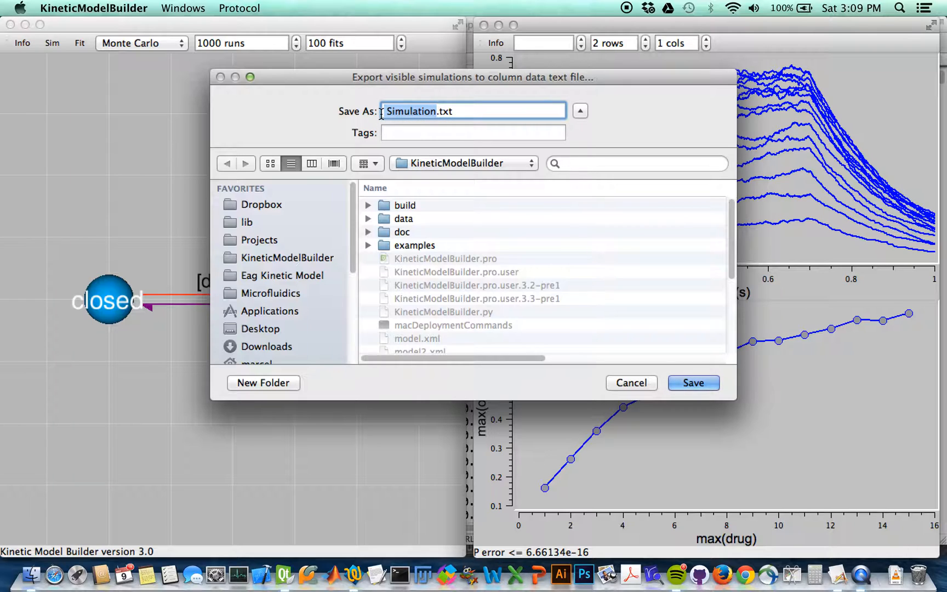
{"action": "type", "text": "Popen"}
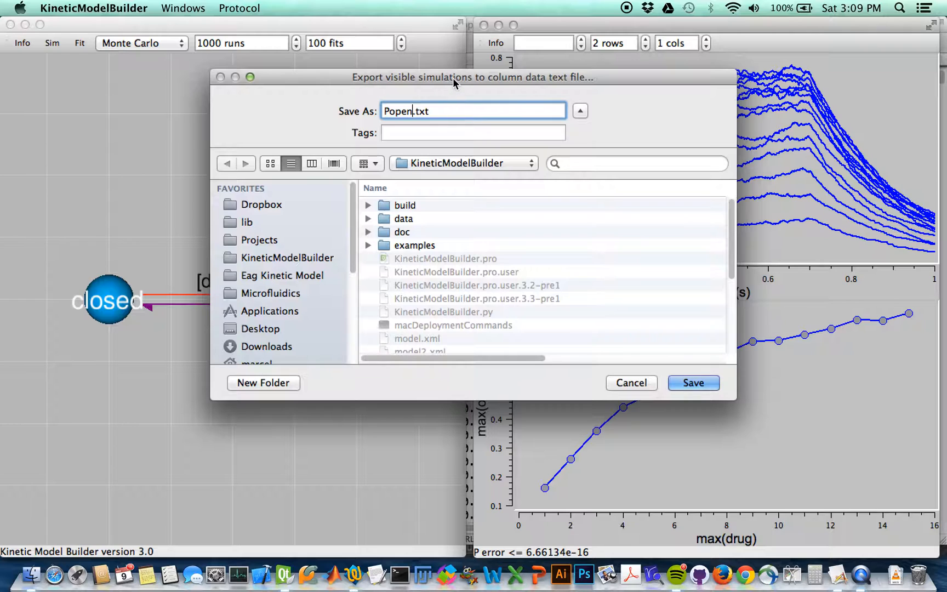
{"action": "left_click", "coordinate": [694, 383]}
{"action": "left_click", "coordinate": [585, 176]}
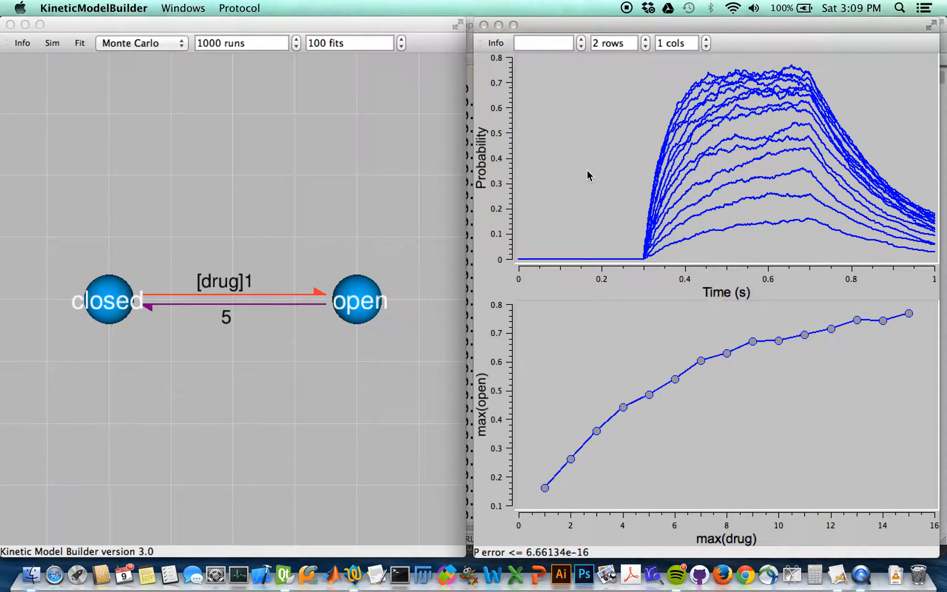
Step: Switch to TextWrangler and examine the column headers and data layout of open.txt and Popen.txt
{"action": "left_click", "coordinate": [354, 575]}
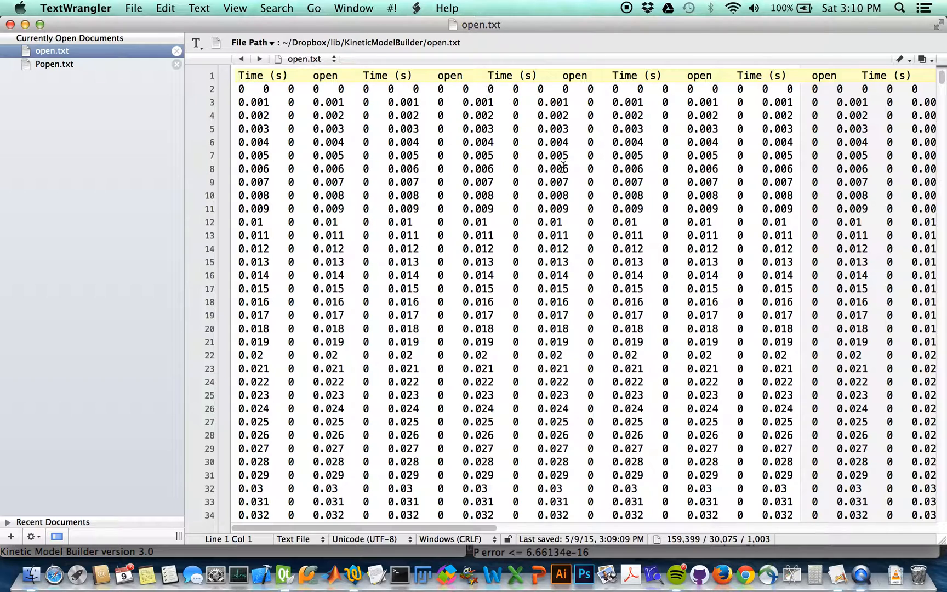
{"action": "left_click_drag", "start_coordinate": [239, 74], "coordinate": [921, 65]}
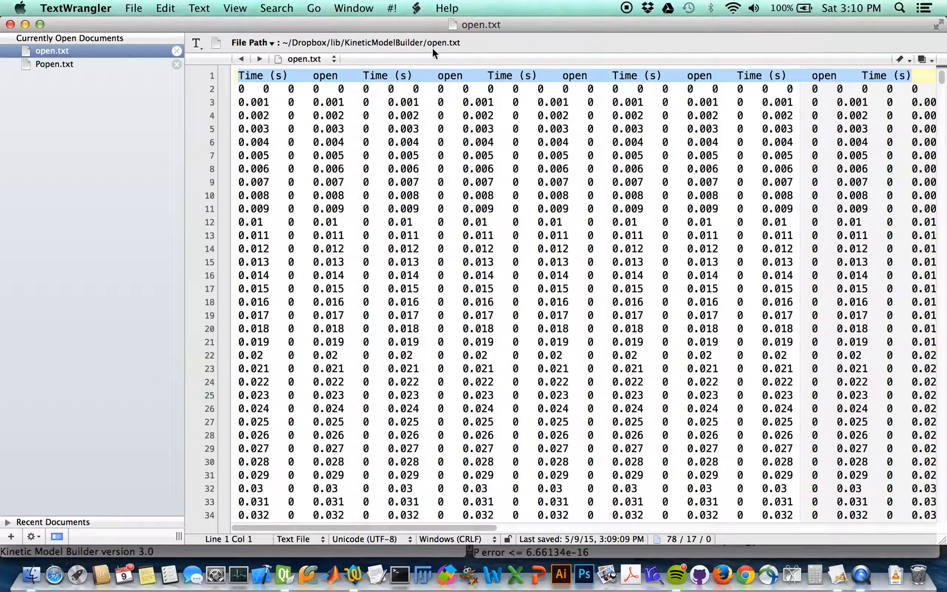
{"action": "left_click", "coordinate": [339, 102]}
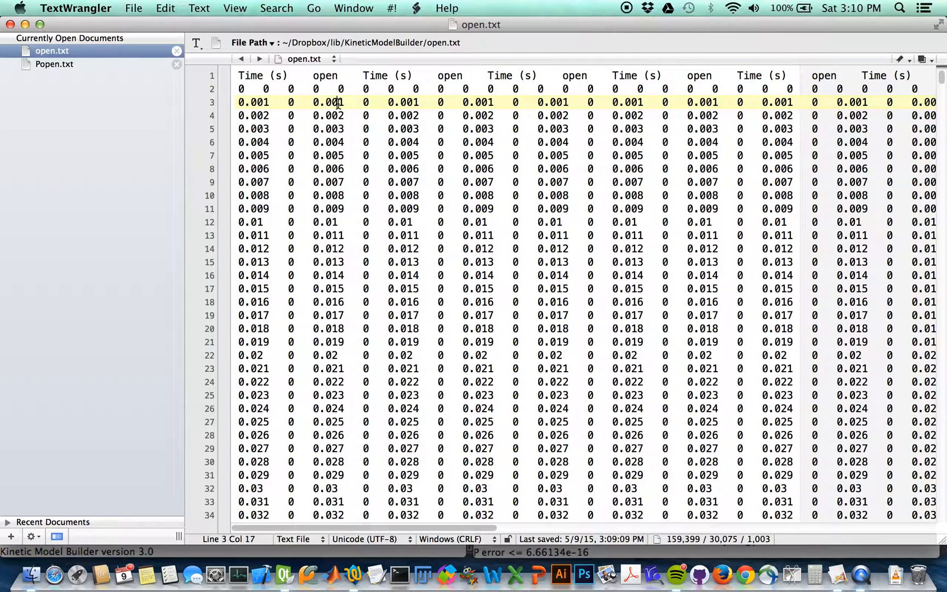
{"action": "left_click", "coordinate": [53, 64]}
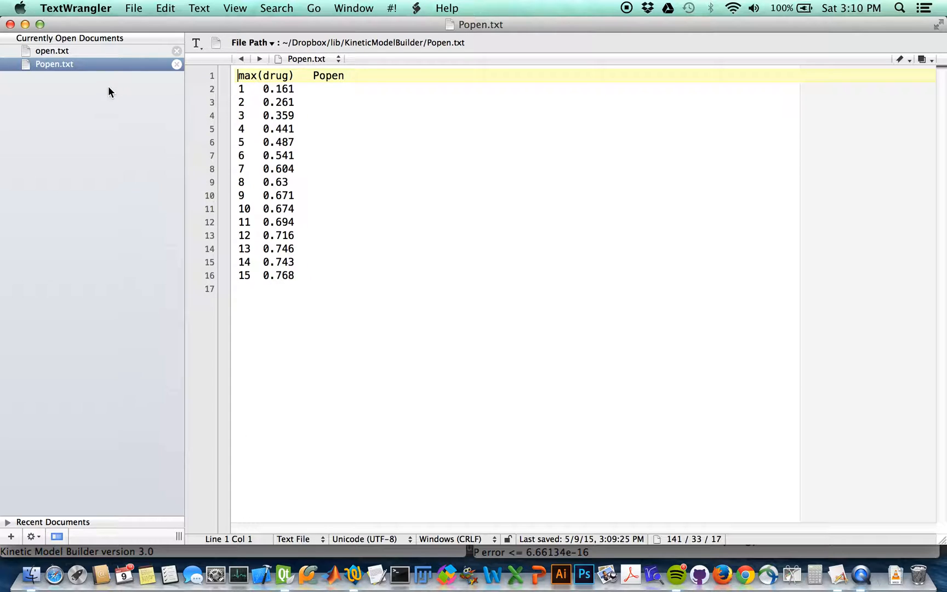
{"action": "left_click", "coordinate": [93, 51]}
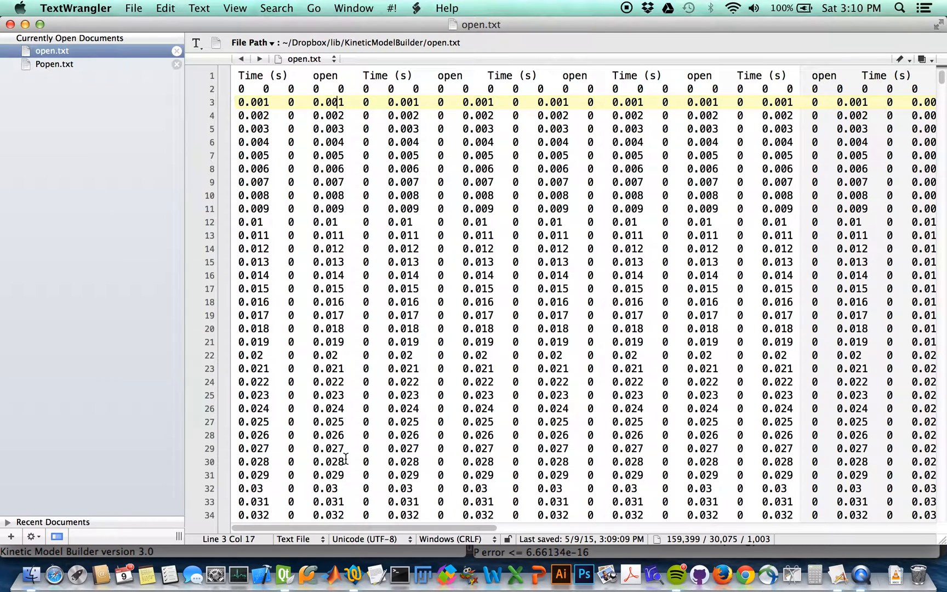
Step: Return to KineticModelBuilder, set the solver to Eigen Solver and run the simulation
{"action": "left_click", "coordinate": [839, 574]}
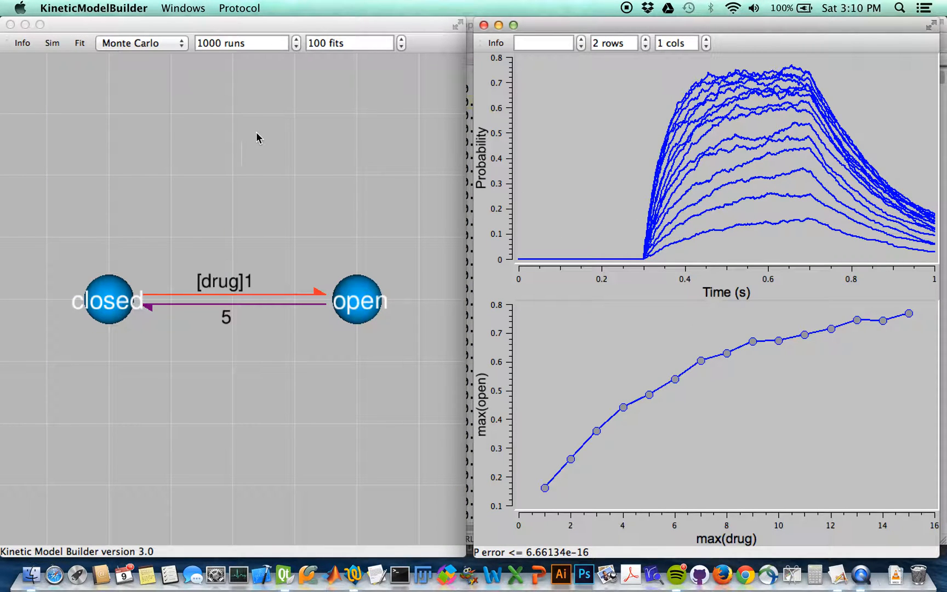
{"action": "left_click", "coordinate": [105, 42]}
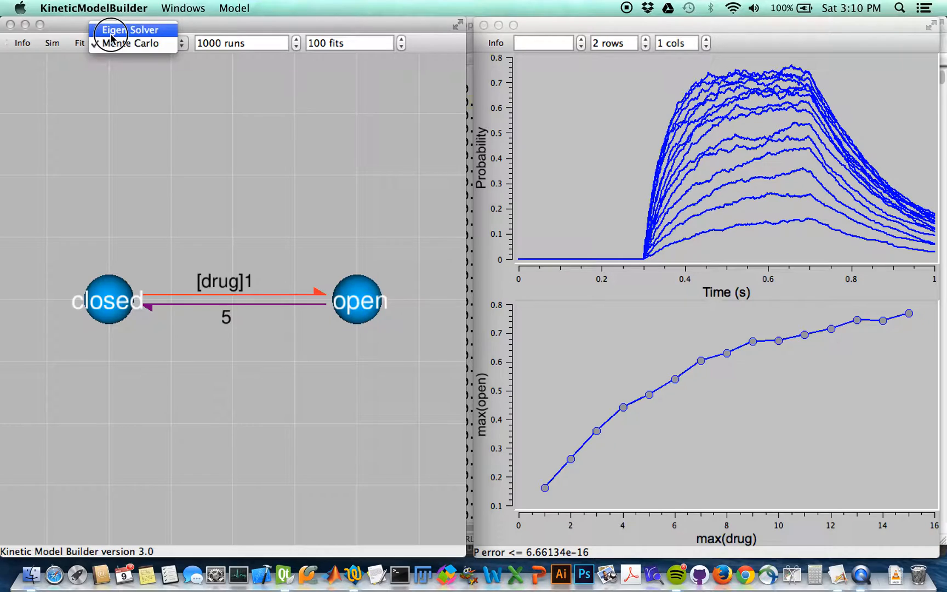
{"action": "left_click", "coordinate": [108, 30]}
{"action": "left_click", "coordinate": [52, 42]}
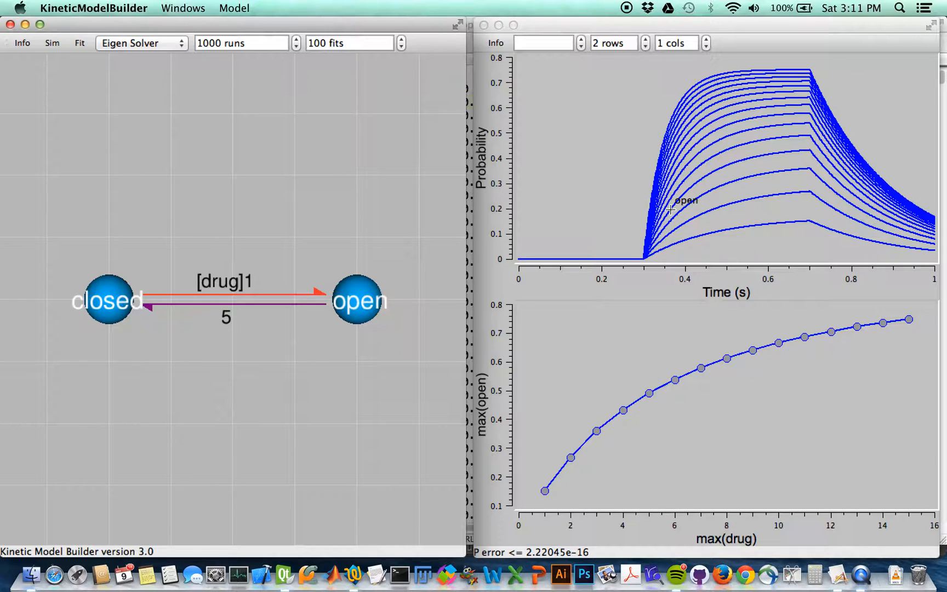
Step: Add two reference data entries to the protocol
{"action": "left_click", "coordinate": [496, 44]}
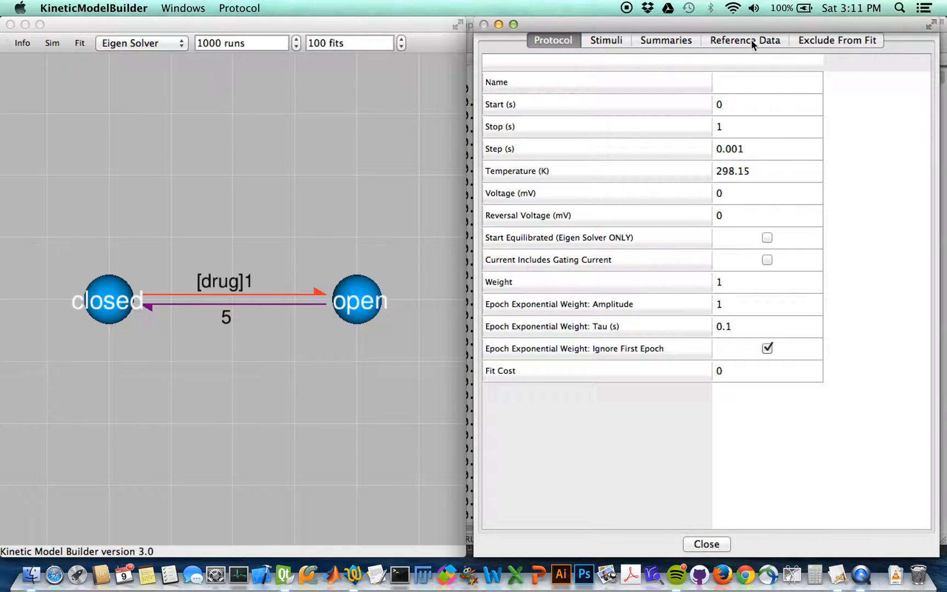
{"action": "left_click", "coordinate": [746, 40]}
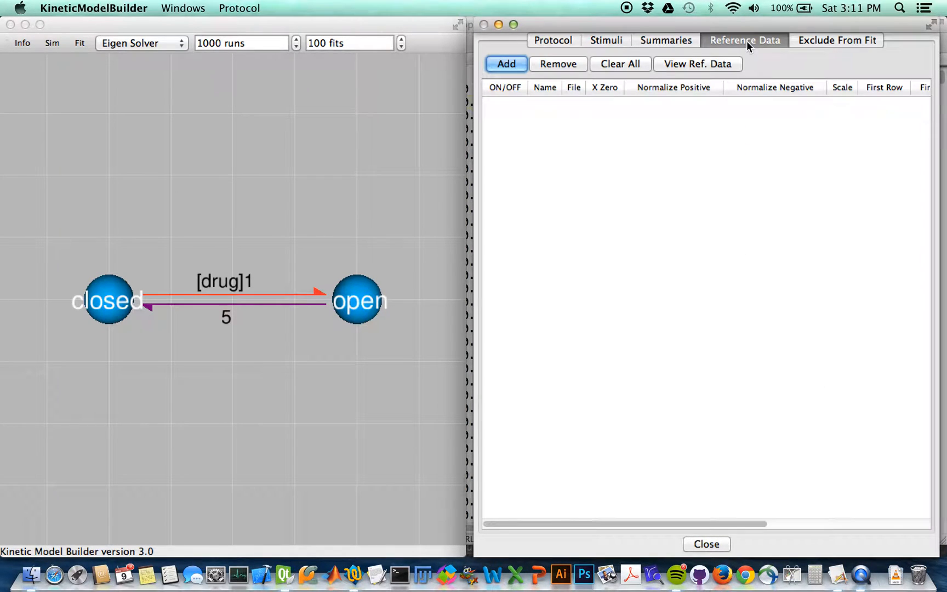
{"action": "left_click", "coordinate": [507, 65]}
{"action": "left_click", "coordinate": [508, 66]}
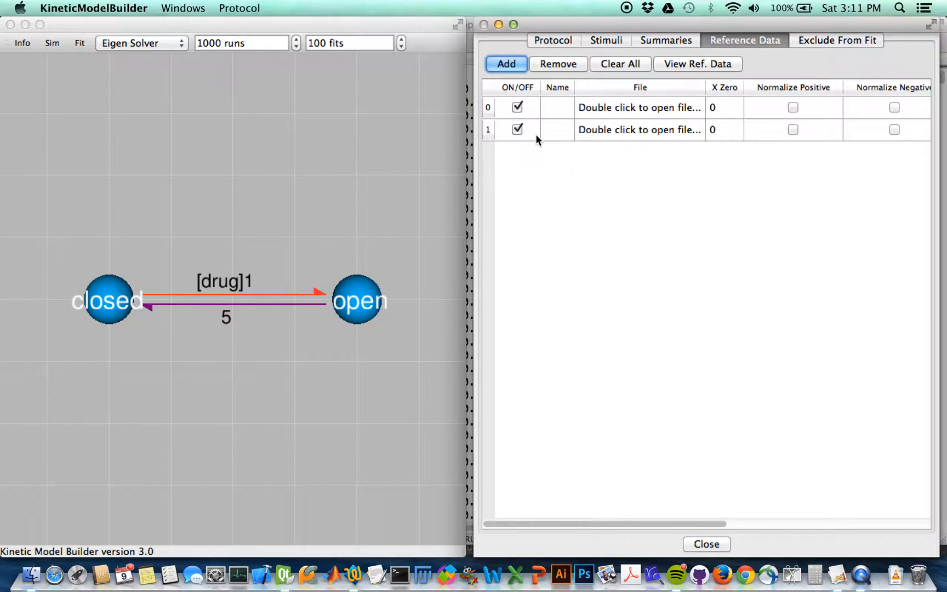
Step: Name the first reference data entry "open" to match the model's open state
{"action": "left_click", "coordinate": [552, 107]}
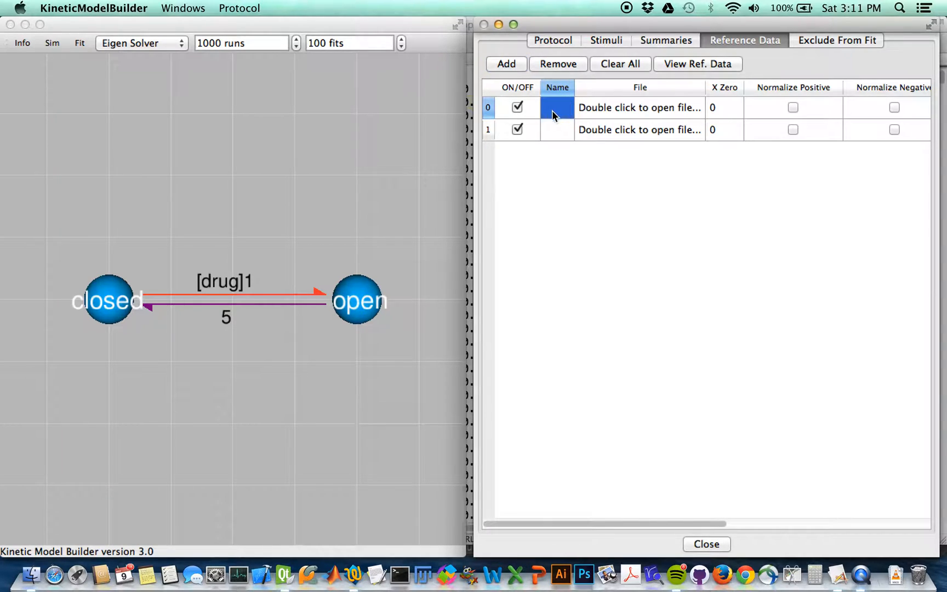
{"action": "left_click", "coordinate": [553, 129]}
{"action": "left_click", "coordinate": [552, 110]}
{"action": "double_click", "coordinate": [554, 106]}
{"action": "left_click", "coordinate": [610, 267]}
{"action": "left_click", "coordinate": [386, 297]}
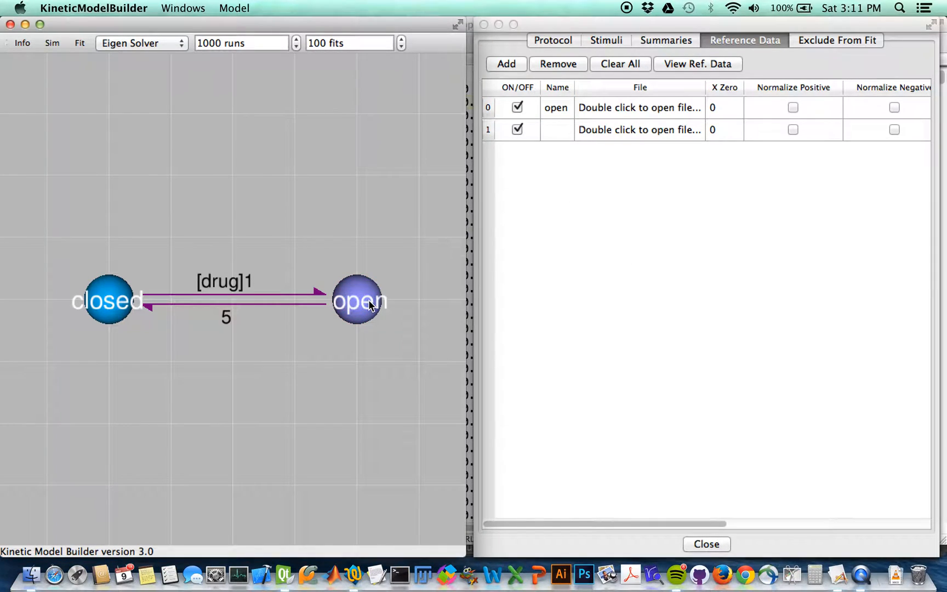
{"action": "left_click", "coordinate": [560, 112]}
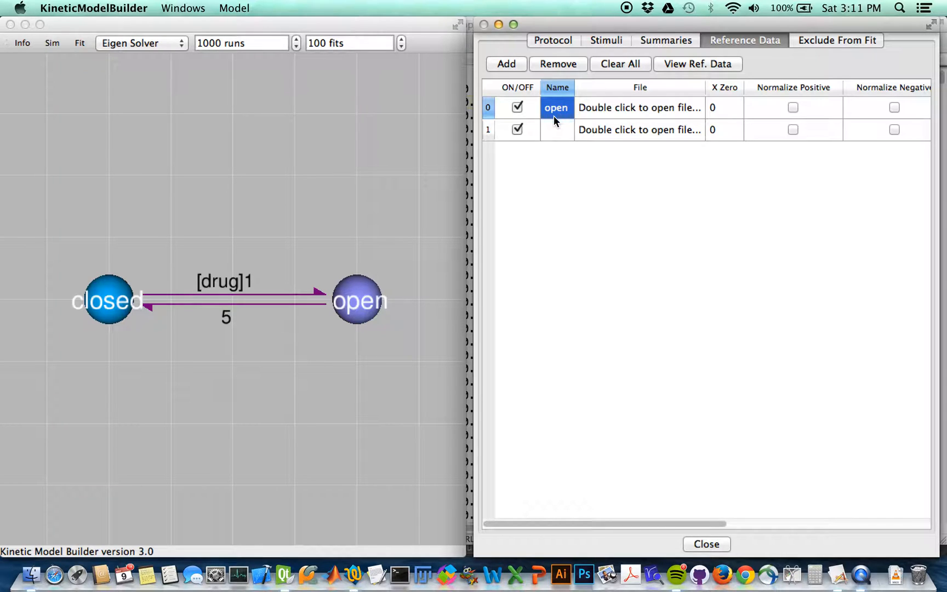
Step: Name the second reference data entry "Popen", widen the name column, and check the entry against the summary's name
{"action": "double_click", "coordinate": [552, 130]}
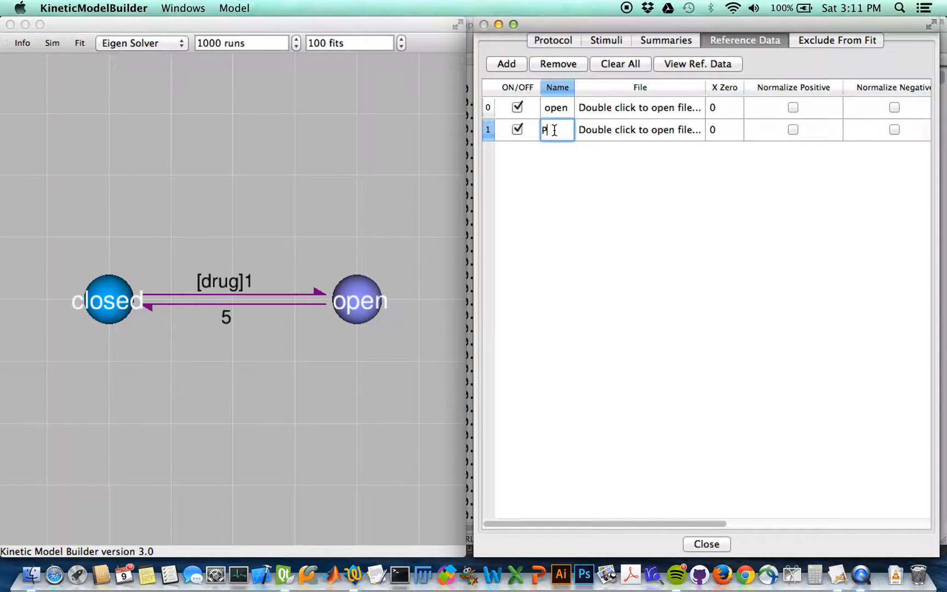
{"action": "type", "text": "Popen"}
{"action": "key", "text": "Return"}
{"action": "left_click_drag", "start_coordinate": [573, 86], "coordinate": [590, 94]}
{"action": "left_click", "coordinate": [666, 39]}
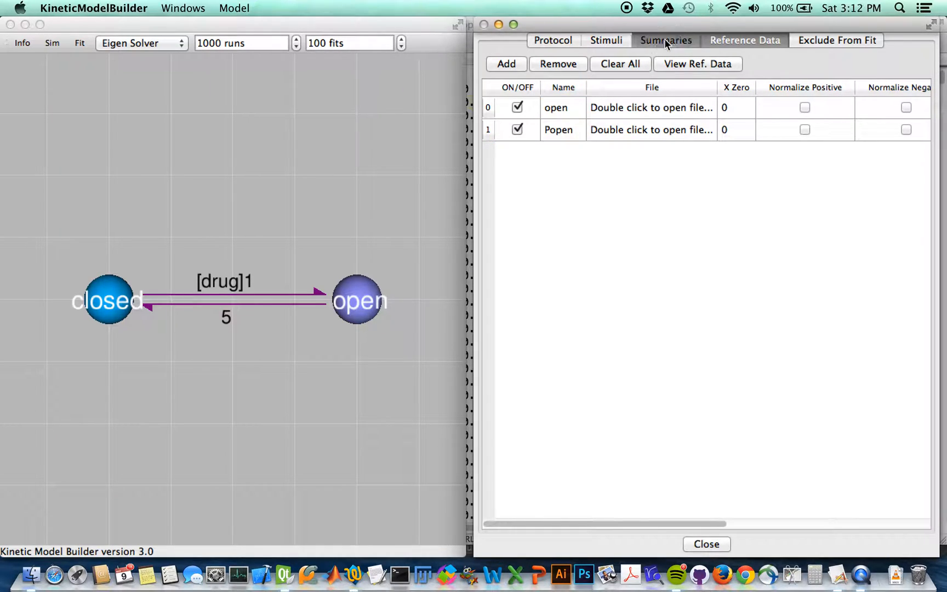
{"action": "left_click", "coordinate": [554, 112]}
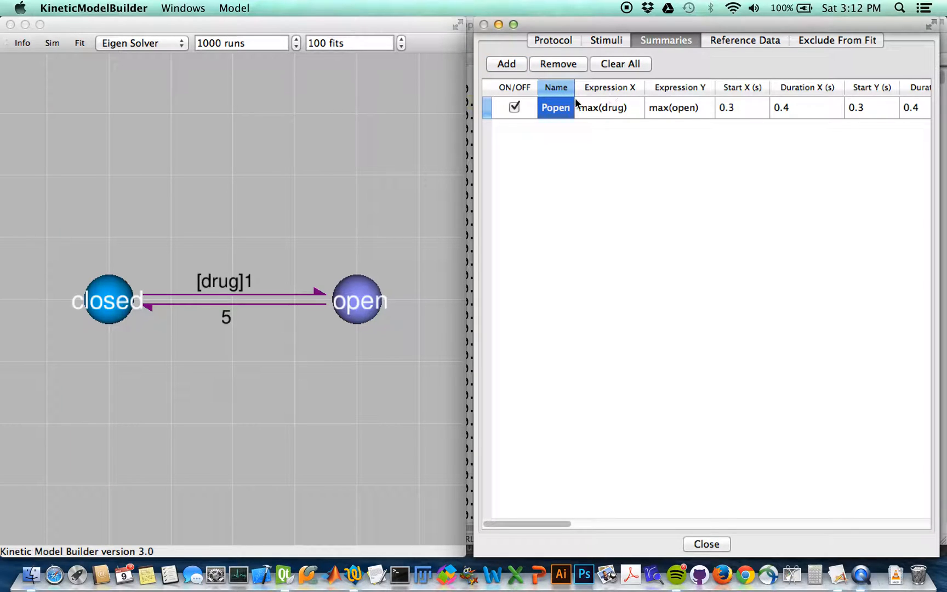
{"action": "left_click", "coordinate": [733, 40]}
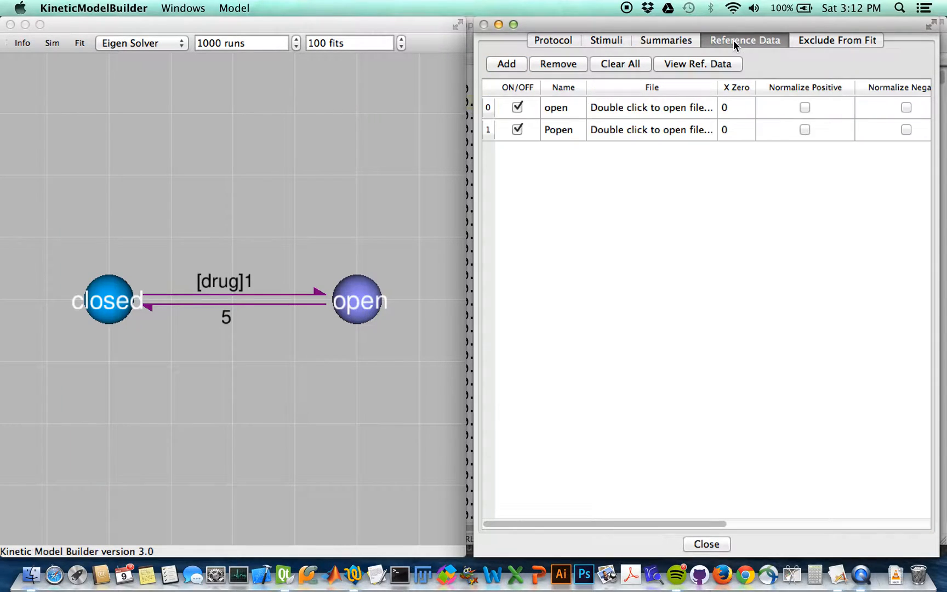
Step: Load open.txt from the KineticModelBuilder folder as the data file of the "open" reference entry
{"action": "double_click", "coordinate": [646, 107]}
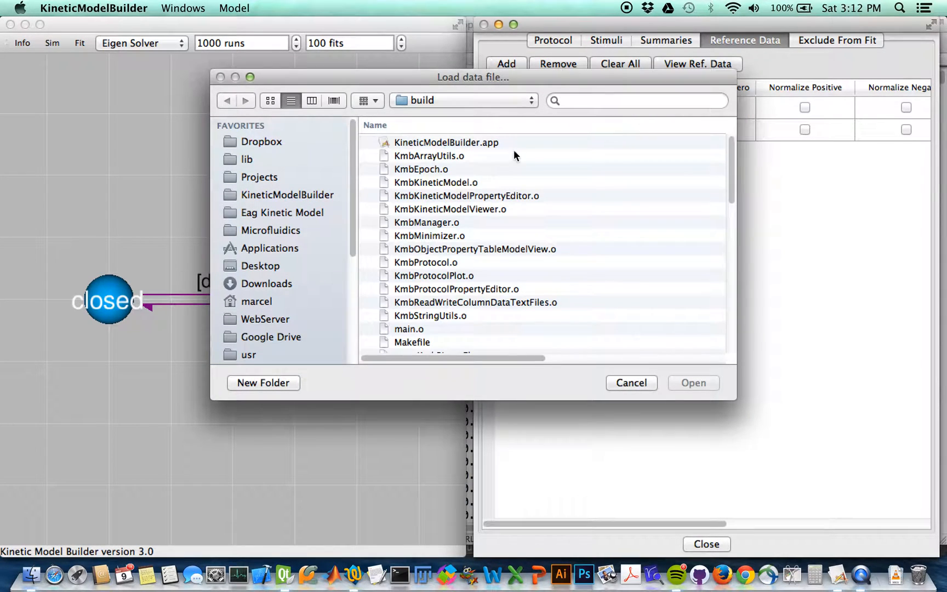
{"action": "left_click", "coordinate": [455, 99]}
{"action": "left_click", "coordinate": [455, 114]}
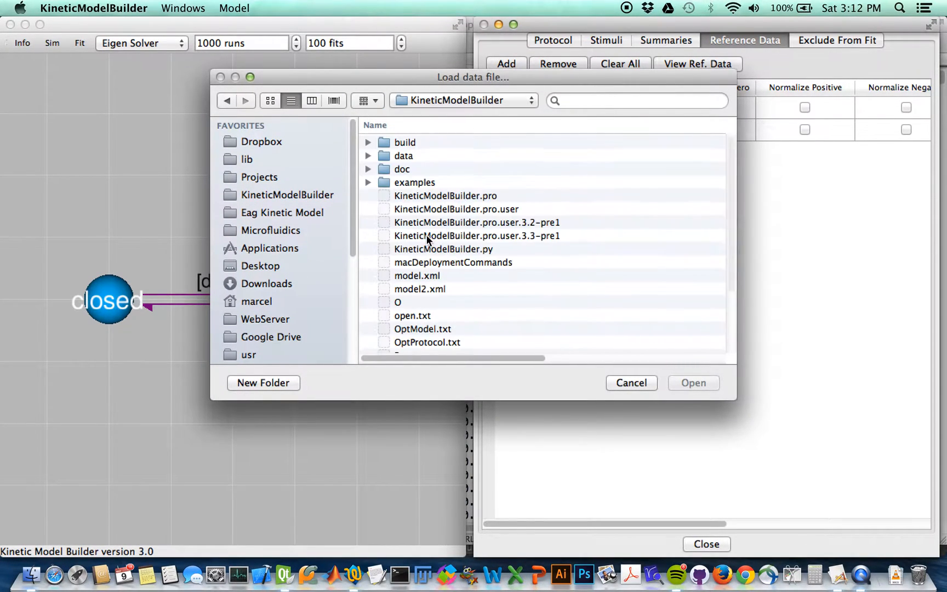
{"action": "scroll", "coordinate": [420, 239], "scroll_direction": "down", "scroll_amount": 4}
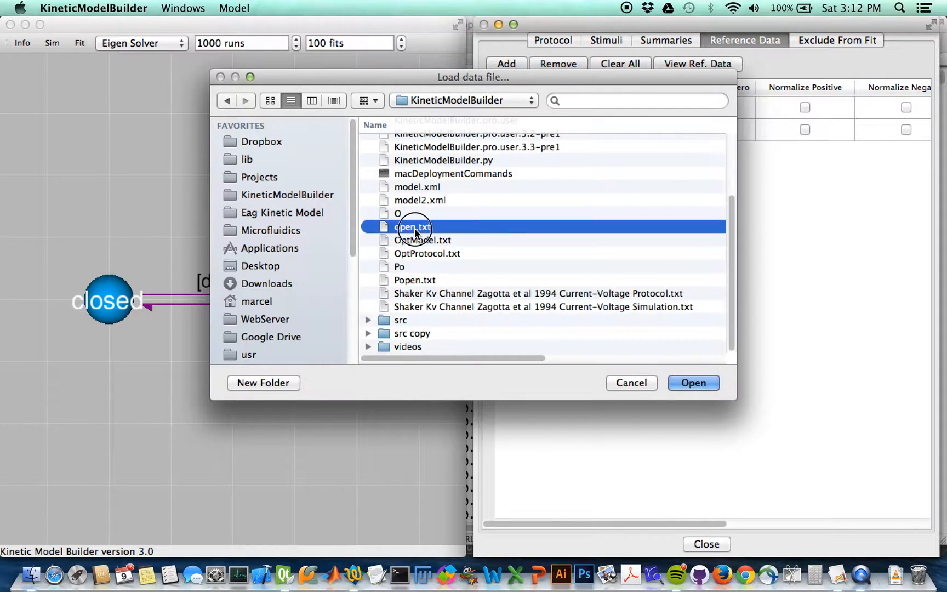
{"action": "double_click", "coordinate": [417, 229]}
Step: Load Popen.txt from the KineticModelBuilder folder as the data file of the "Popen" reference entry
{"action": "double_click", "coordinate": [633, 130]}
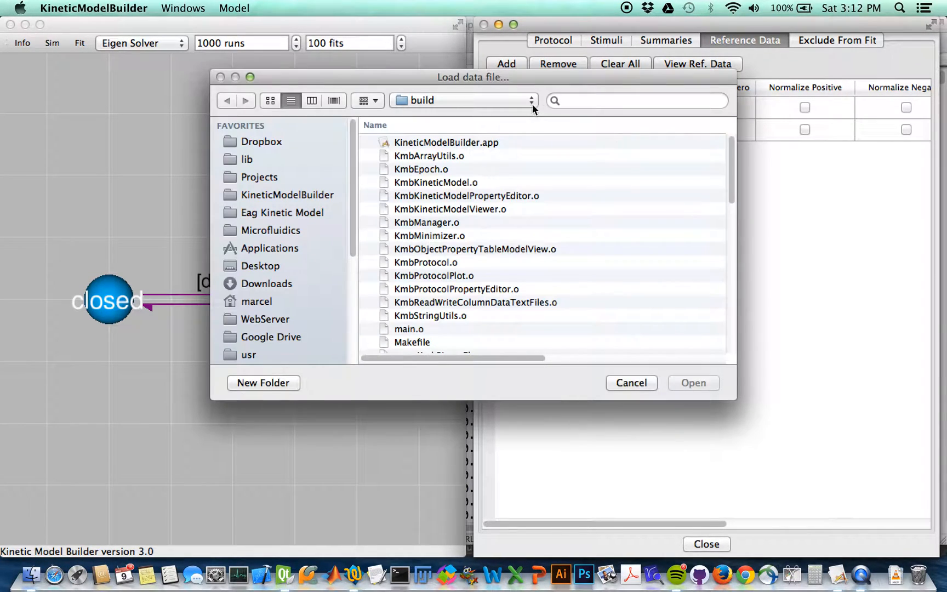
{"action": "left_click", "coordinate": [483, 101]}
{"action": "left_click", "coordinate": [476, 114]}
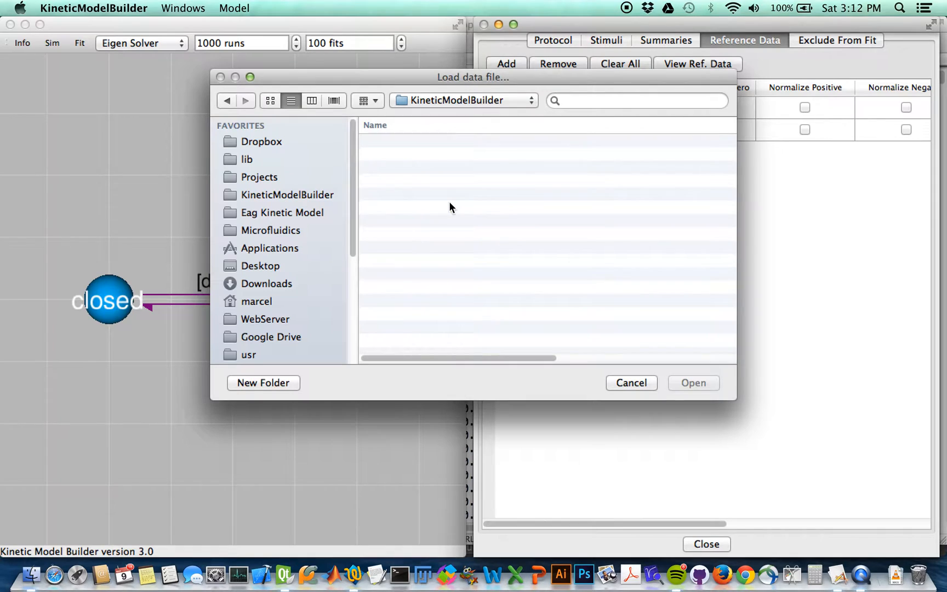
{"action": "scroll", "coordinate": [422, 253], "scroll_direction": "down", "scroll_amount": 3}
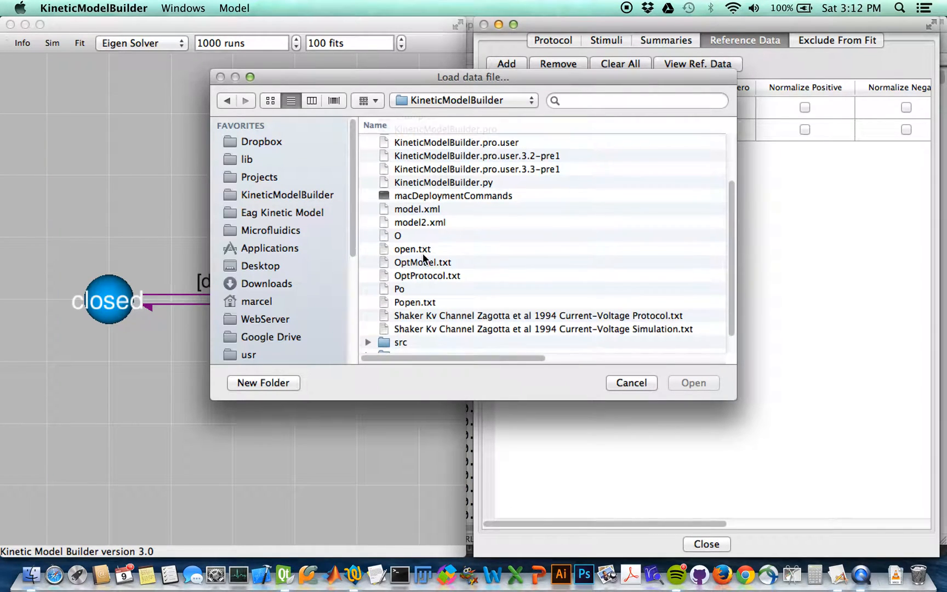
{"action": "double_click", "coordinate": [415, 304]}
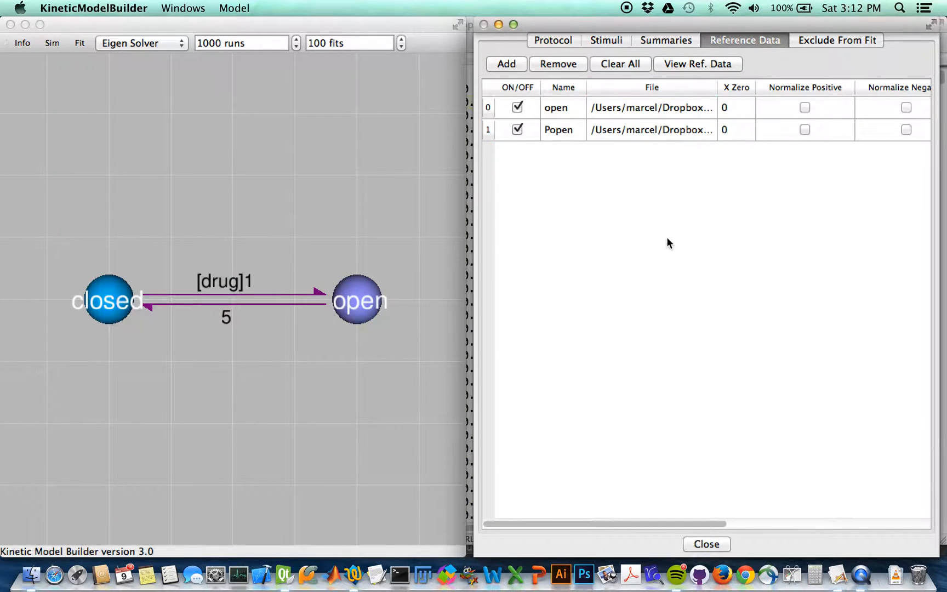
Step: Close the protocol properties and rerun the simulation to plot it with the reference data
{"action": "left_click", "coordinate": [706, 542]}
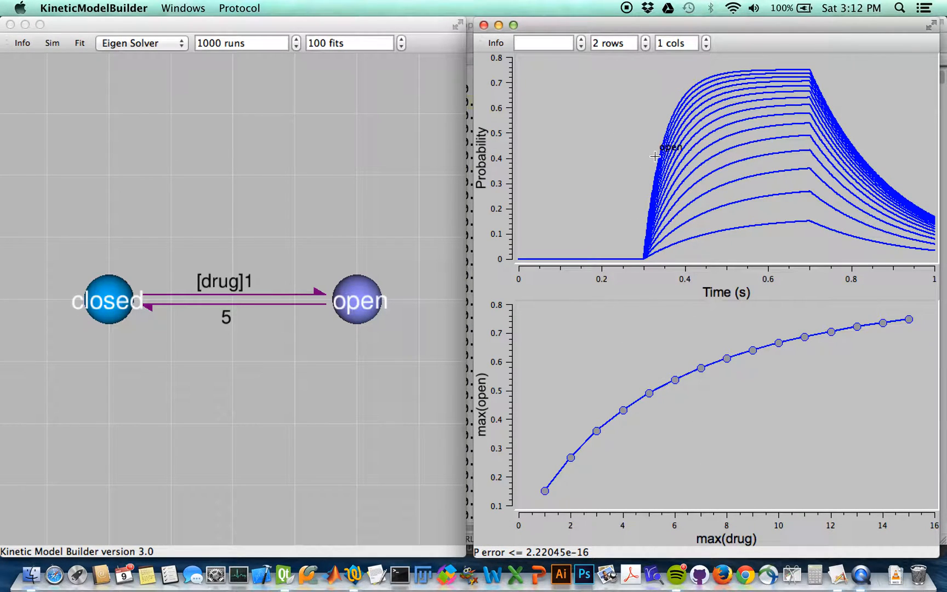
{"action": "left_click", "coordinate": [52, 44]}
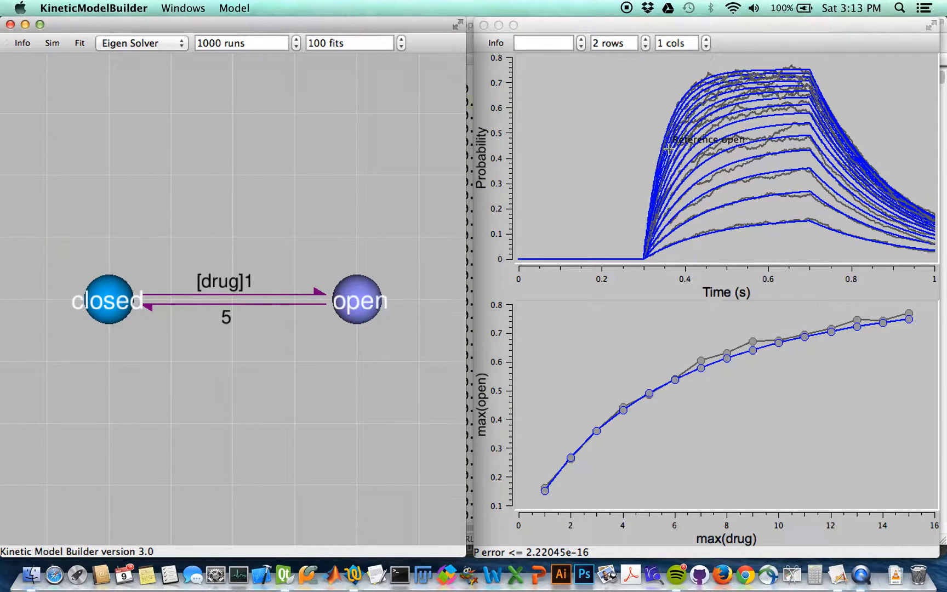
{"action": "left_click", "coordinate": [268, 246]}
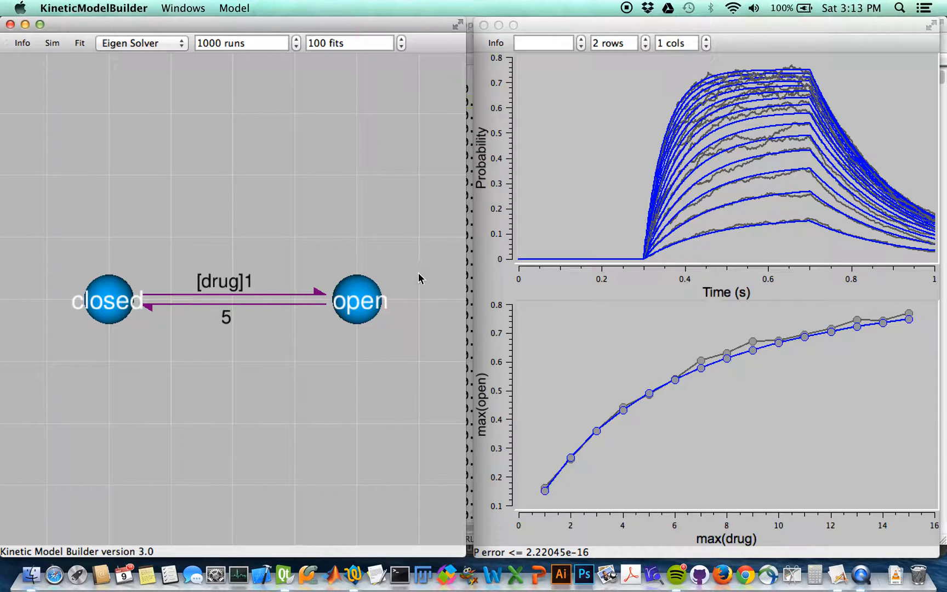
Step: Set k0 of the closed-to-open transition to 100 per second and rerun the simulation
{"action": "double_click", "coordinate": [246, 296]}
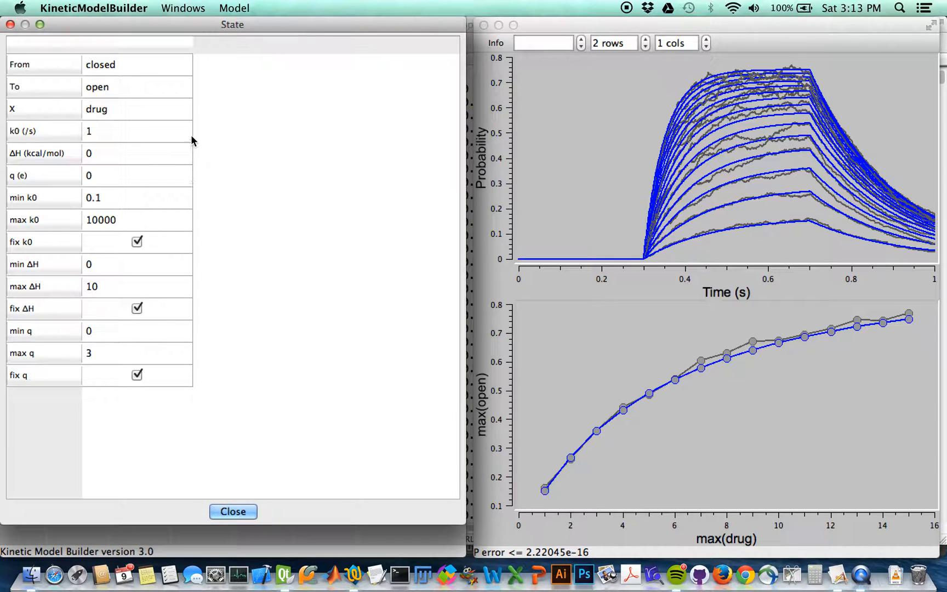
{"action": "double_click", "coordinate": [100, 134]}
{"action": "type", "text": "00"}
{"action": "key", "text": "Return"}
{"action": "left_click", "coordinate": [236, 511]}
{"action": "left_click", "coordinate": [52, 44]}
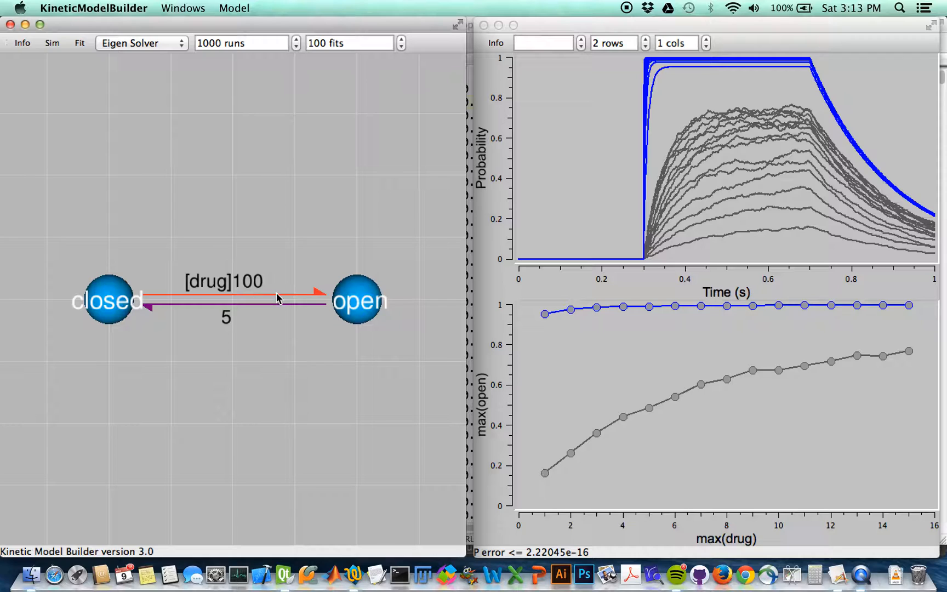
Step: Free k0 of the closed-to-open transition for fitting by turning off its fix k0 option
{"action": "double_click", "coordinate": [248, 296]}
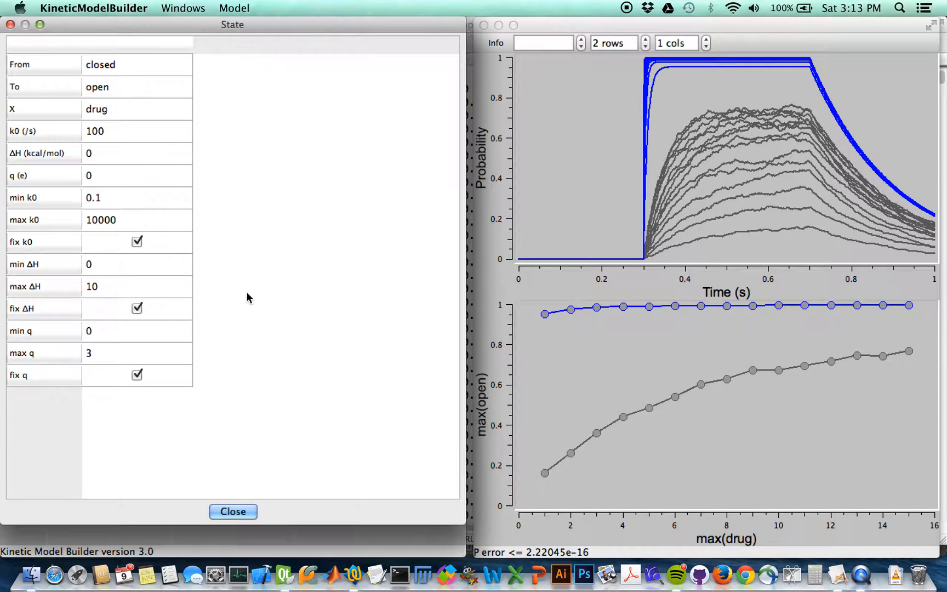
{"action": "left_click", "coordinate": [120, 132]}
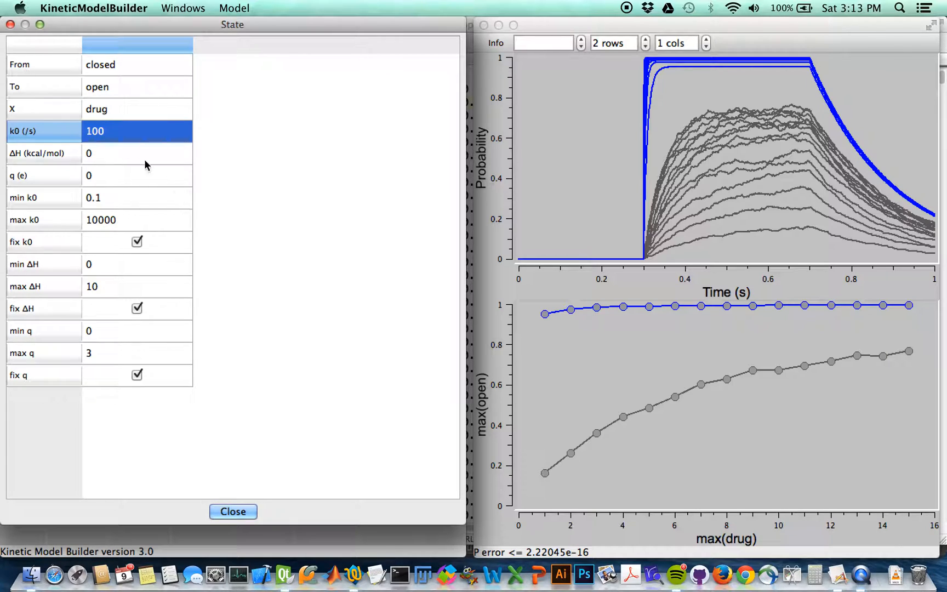
{"action": "left_click", "coordinate": [31, 245]}
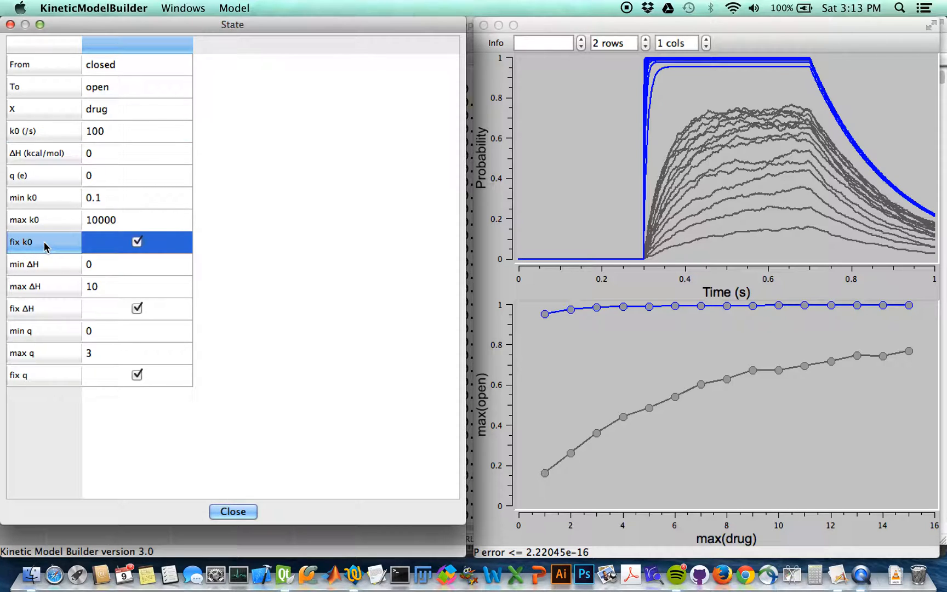
{"action": "left_click", "coordinate": [138, 241]}
Step: Lower the transition's min k0 bound to 0.001 and close its properties
{"action": "left_click_drag", "start_coordinate": [61, 207], "coordinate": [53, 226]}
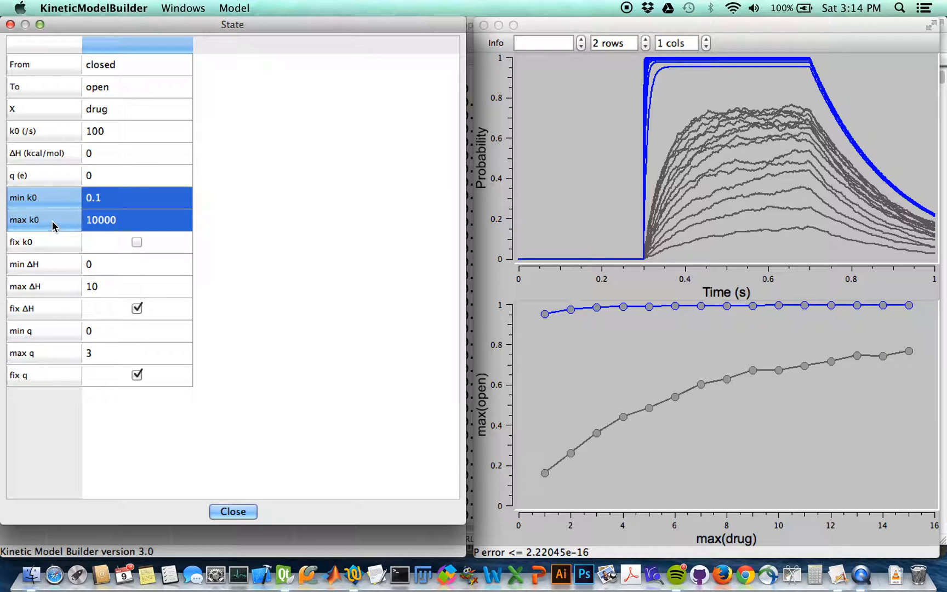
{"action": "left_click", "coordinate": [96, 203]}
{"action": "left_click", "coordinate": [96, 201]}
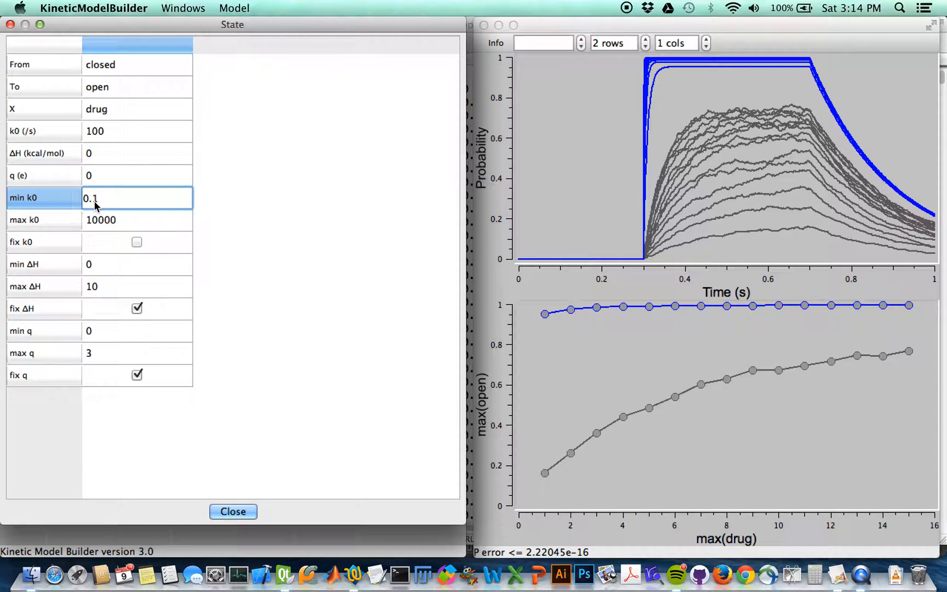
{"action": "type", "text": "00"}
{"action": "key", "text": "Return"}
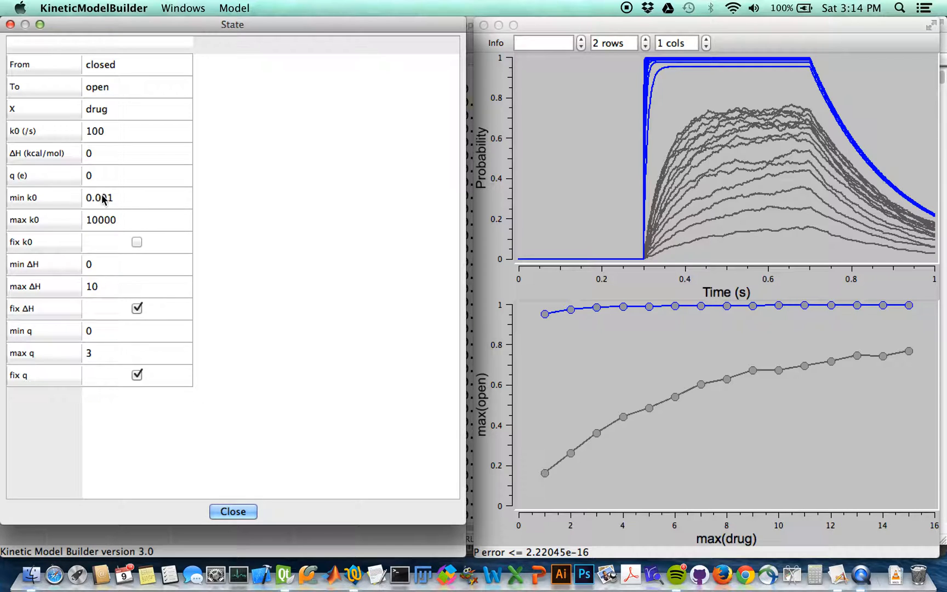
{"action": "left_click", "coordinate": [120, 198]}
{"action": "left_click", "coordinate": [116, 222]}
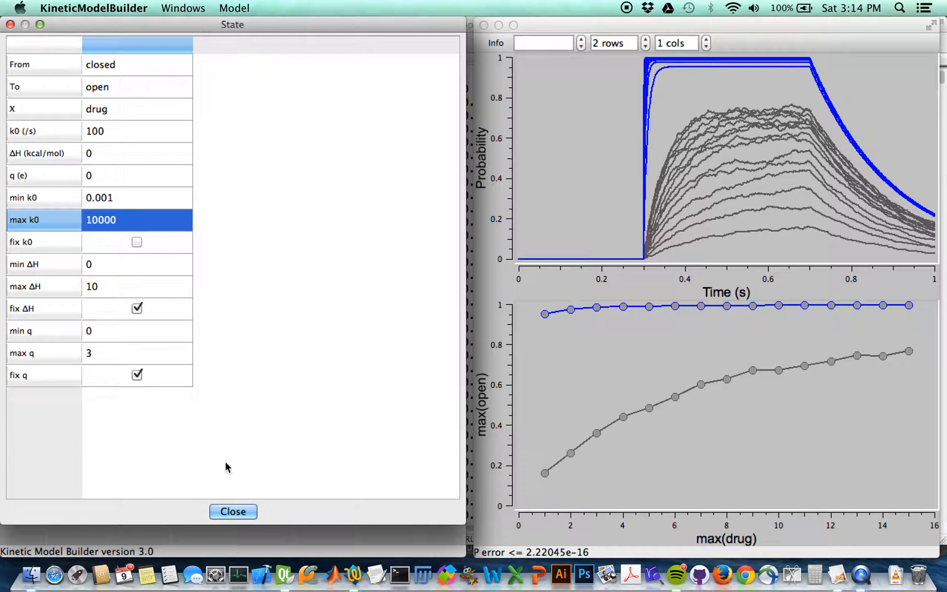
{"action": "left_click", "coordinate": [241, 515]}
Step: Fit the model's free rate to the reference data
{"action": "mouse_move", "coordinate": [680, 244]}
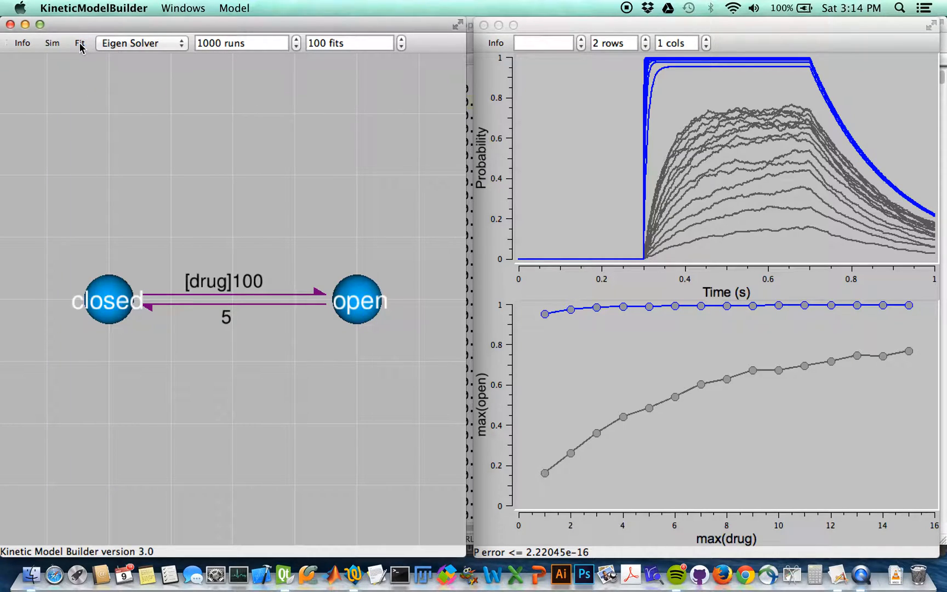
{"action": "left_click", "coordinate": [234, 7]}
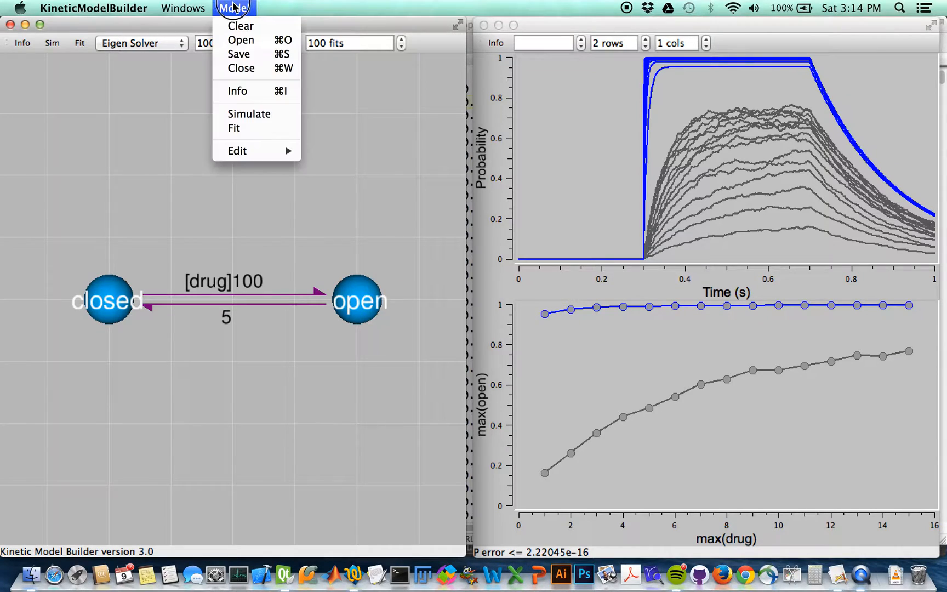
{"action": "left_click", "coordinate": [120, 118]}
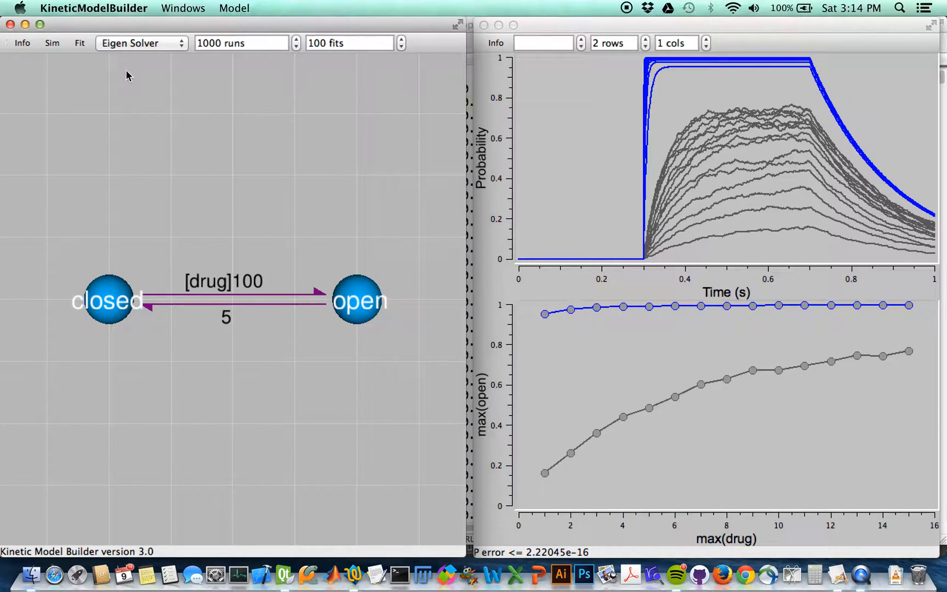
{"action": "left_click", "coordinate": [318, 44]}
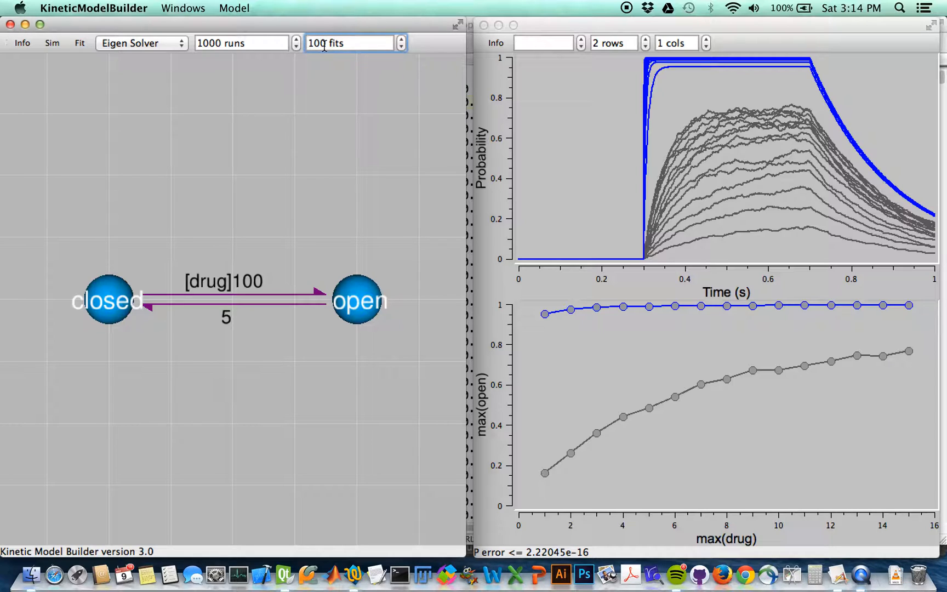
{"action": "left_click", "coordinate": [213, 97]}
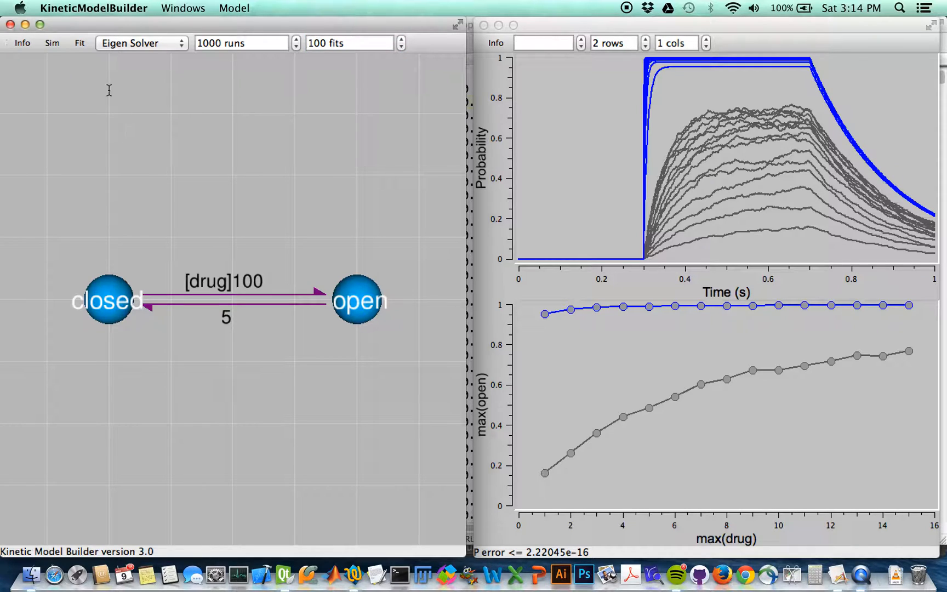
{"action": "left_click", "coordinate": [80, 44]}
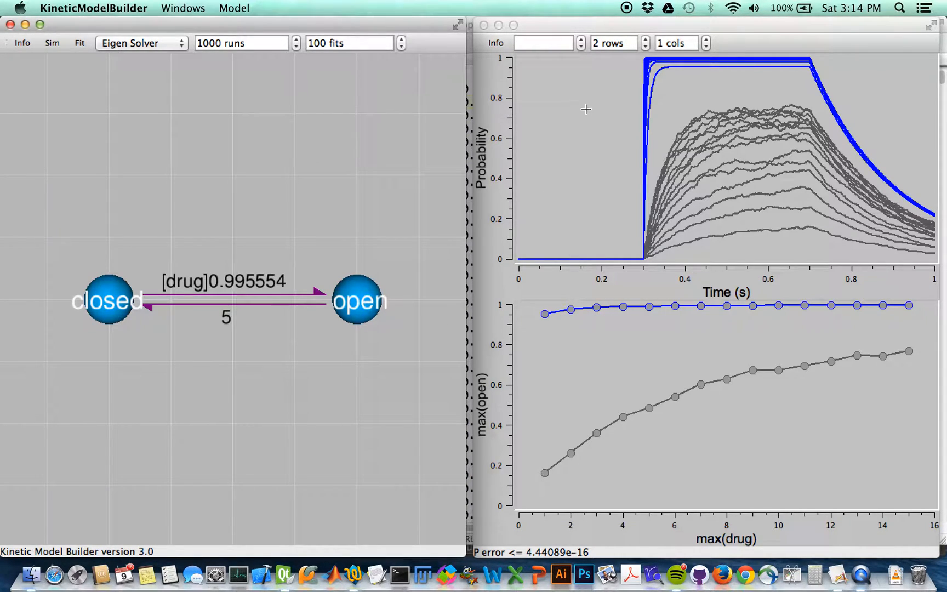
{"action": "left_click", "coordinate": [571, 121]}
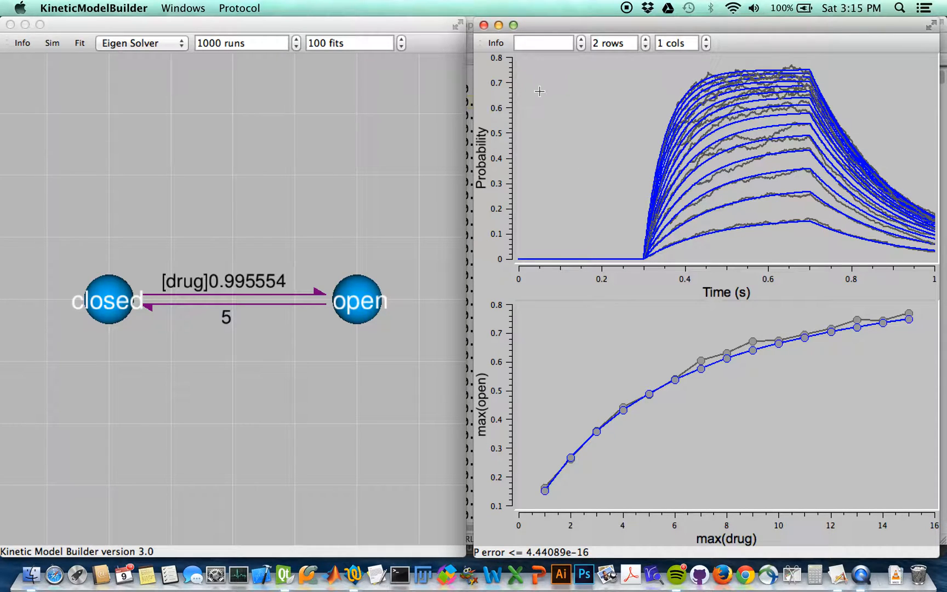
Step: Open the protocol properties and set the epoch exponential weight amplitude to 0
{"action": "left_click", "coordinate": [498, 44]}
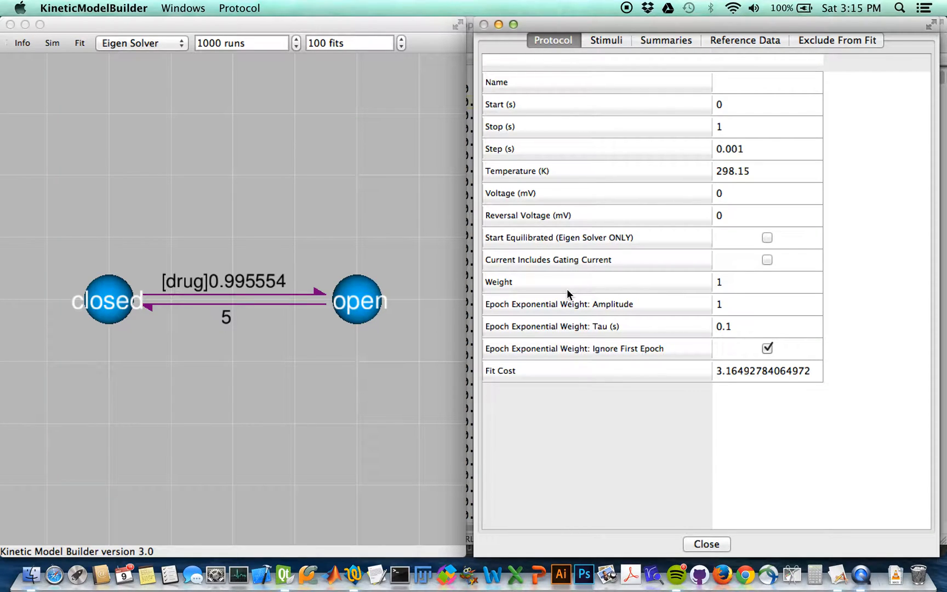
{"action": "left_click", "coordinate": [539, 306]}
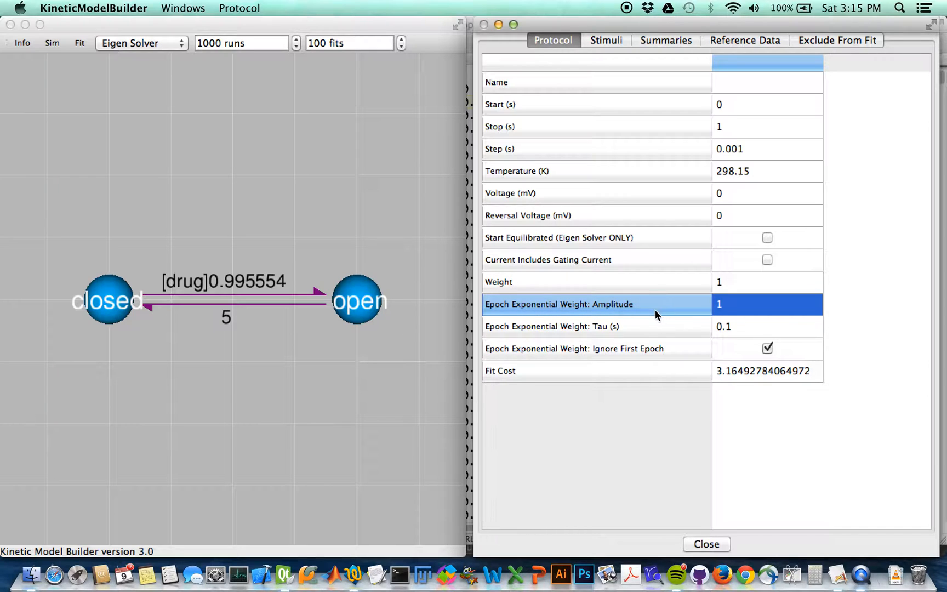
{"action": "double_click", "coordinate": [726, 305]}
{"action": "type", "text": "0"}
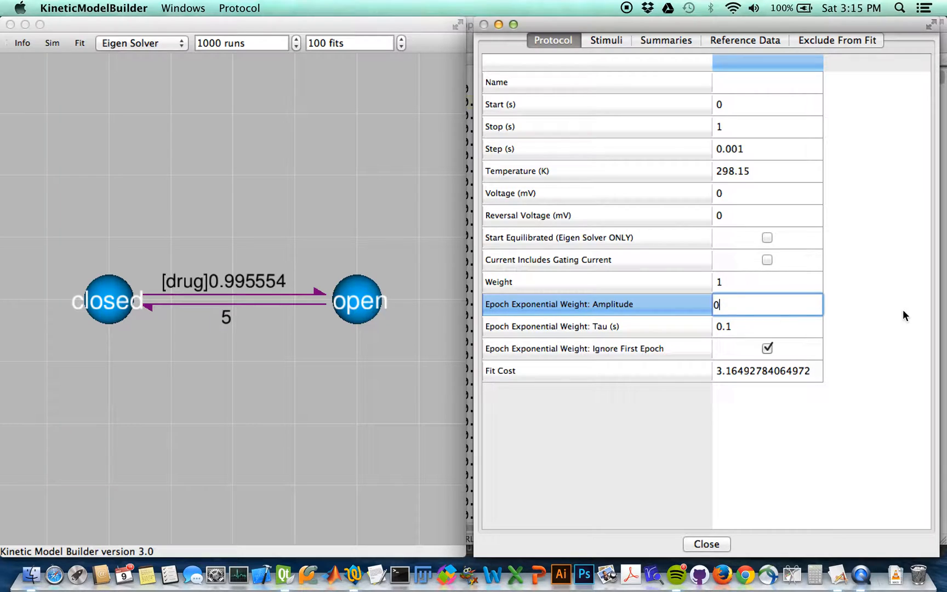
{"action": "left_click", "coordinate": [849, 312]}
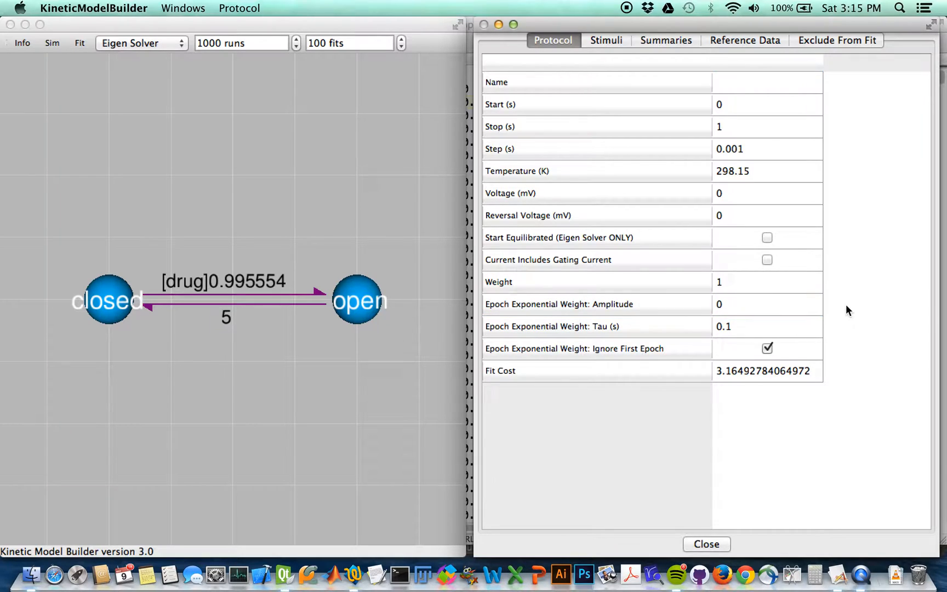
Step: Set the protocol's epoch exponential weight amplitude back to 1
{"action": "double_click", "coordinate": [726, 308]}
{"action": "type", "text": "1"}
{"action": "left_click", "coordinate": [845, 319]}
{"action": "left_click", "coordinate": [726, 306]}
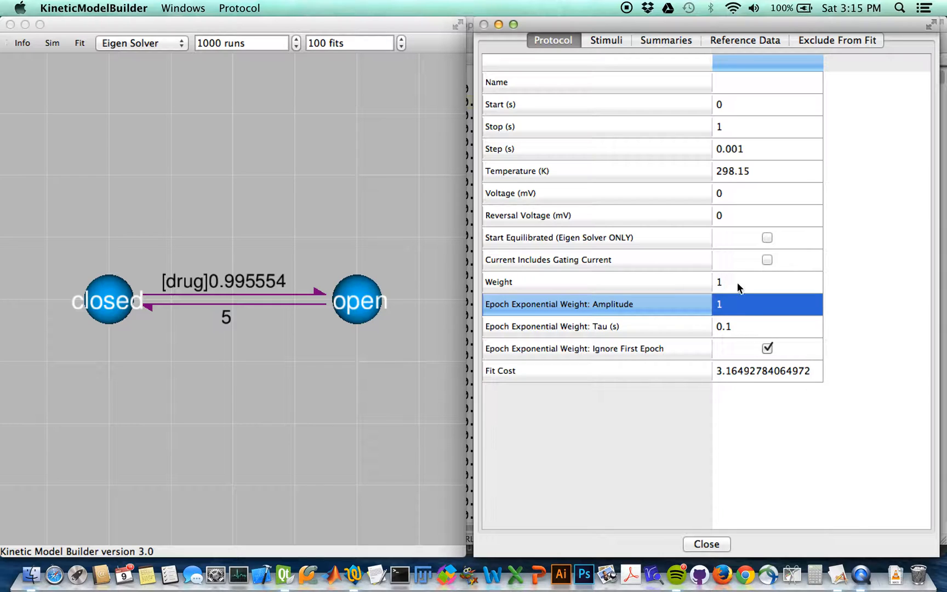
Step: Turn off ignoring the first epoch for the epoch exponential weight, close the protocol properties and rerun the simulation
{"action": "left_click", "coordinate": [682, 282]}
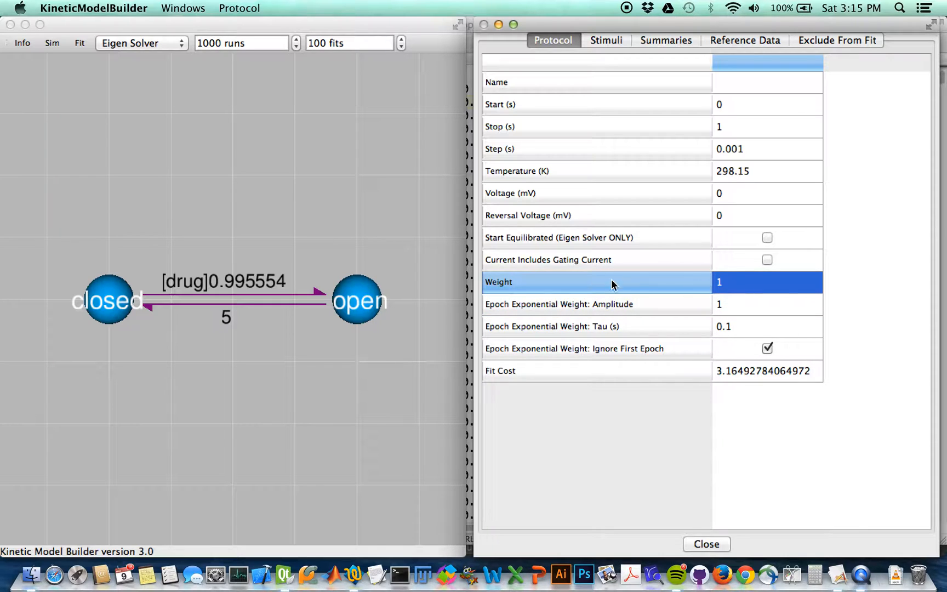
{"action": "left_click", "coordinate": [683, 306]}
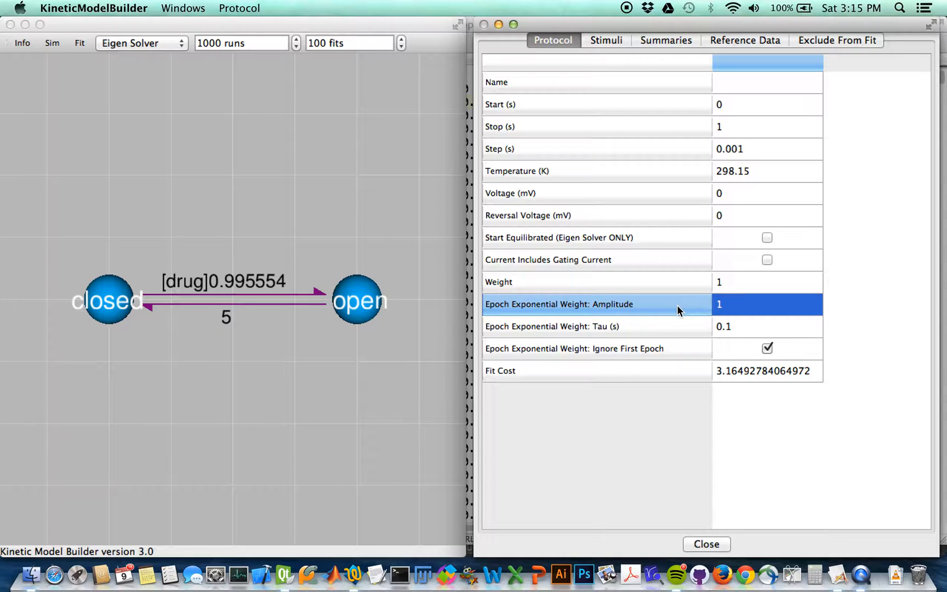
{"action": "left_click", "coordinate": [685, 327]}
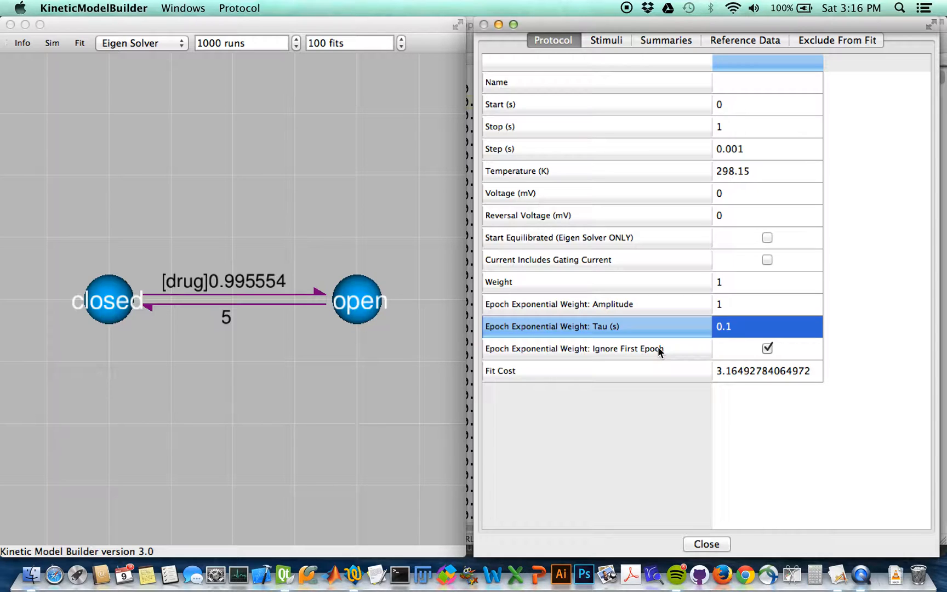
{"action": "left_click", "coordinate": [768, 349]}
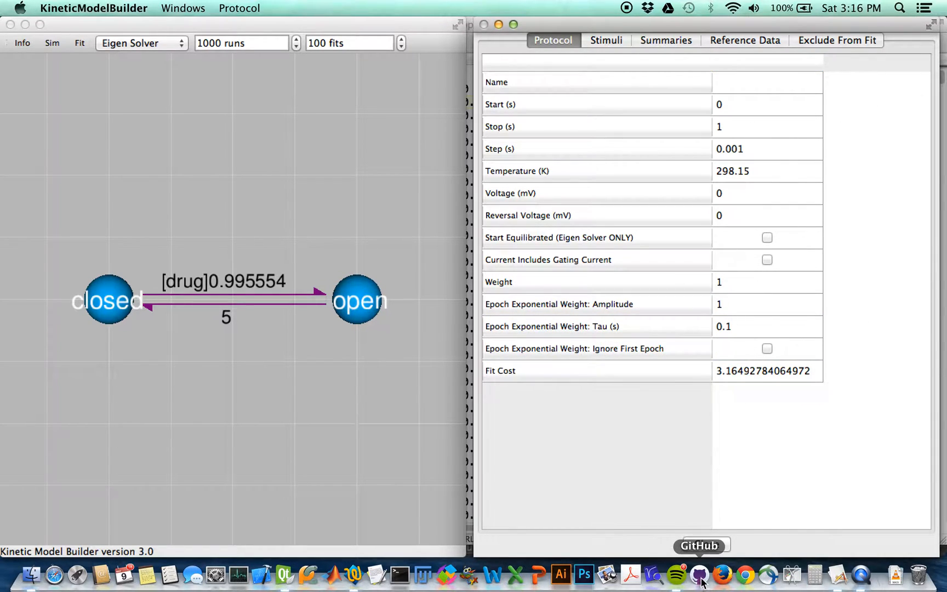
{"action": "left_click", "coordinate": [708, 545]}
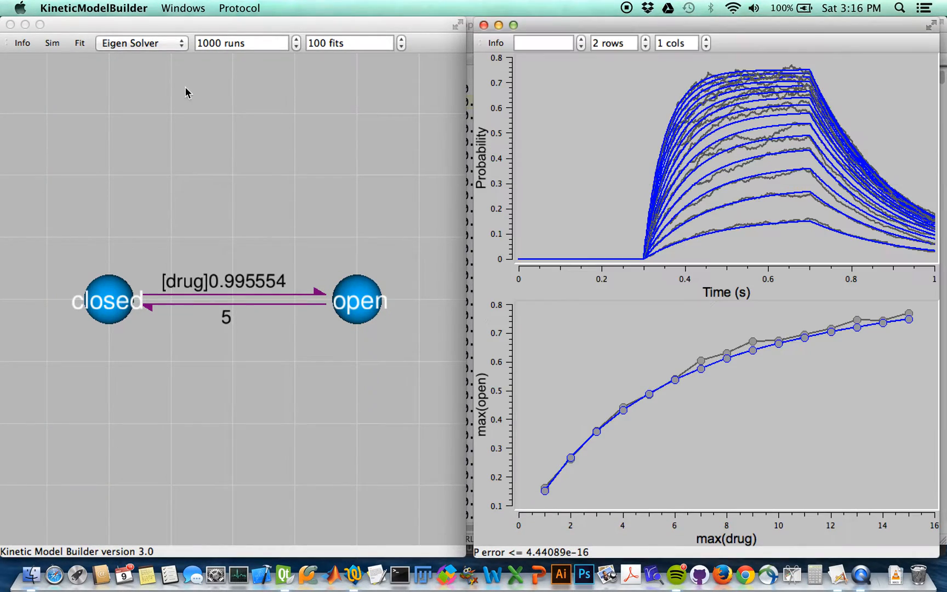
{"action": "left_click", "coordinate": [52, 43]}
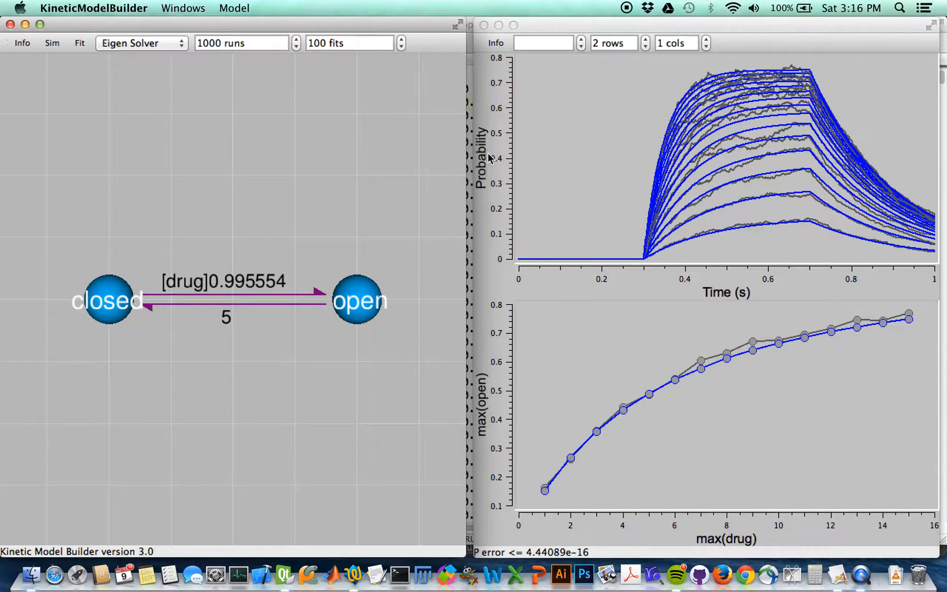
Step: Clear the signal filter on the upper plot's left Y axis and show States and Weight there
{"action": "right_click", "coordinate": [498, 118]}
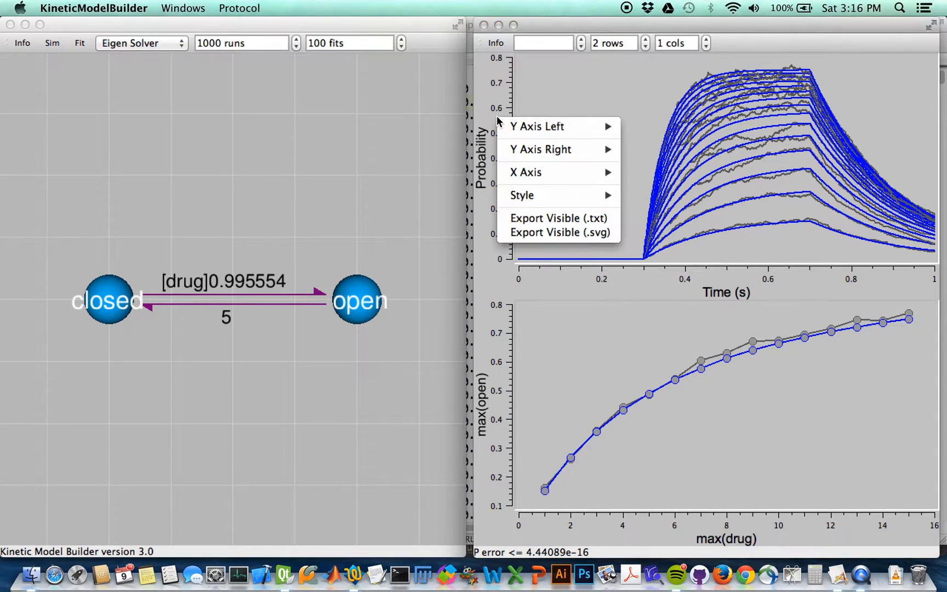
{"action": "mouse_move", "coordinate": [542, 132]}
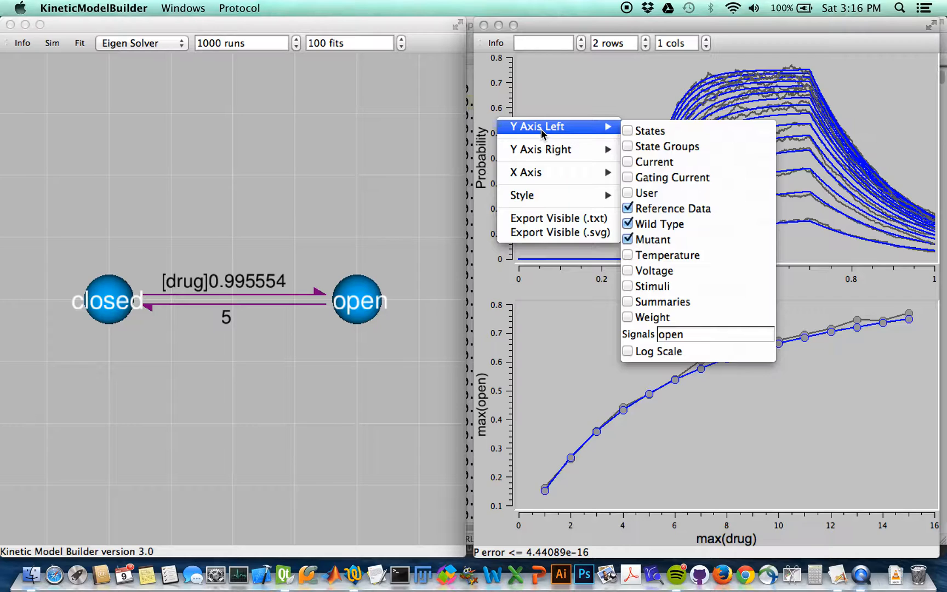
{"action": "double_click", "coordinate": [673, 334]}
{"action": "key", "text": "BackSpace"}
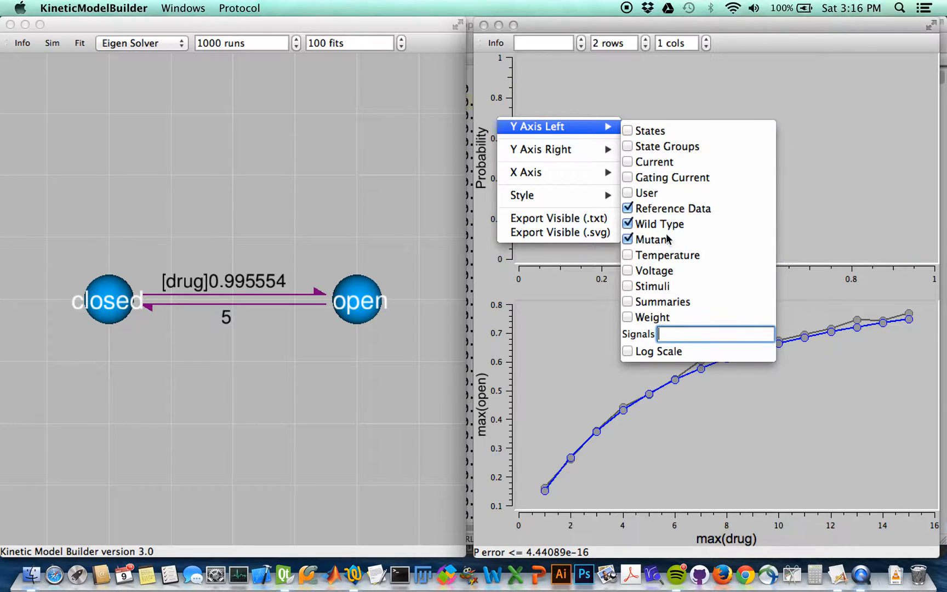
{"action": "left_click", "coordinate": [645, 132]}
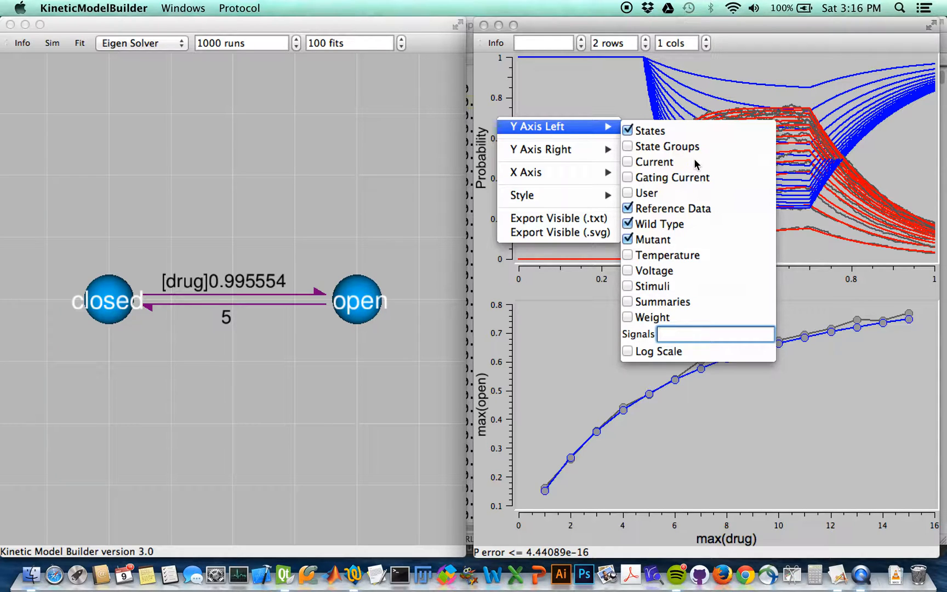
{"action": "left_click", "coordinate": [643, 319]}
{"action": "left_click", "coordinate": [694, 103]}
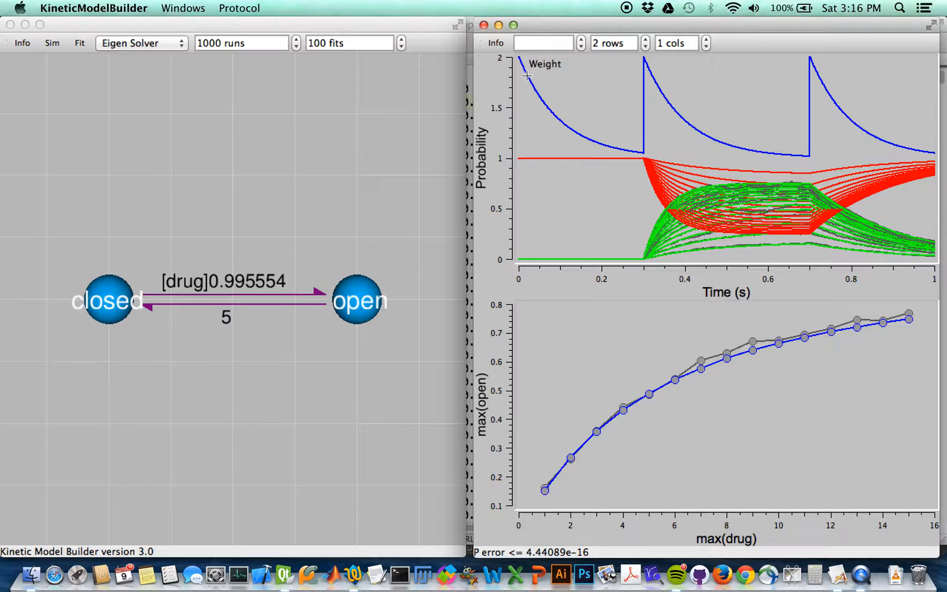
Step: Turn ignoring the first epoch back on in the protocol properties and rerun the simulation
{"action": "left_click", "coordinate": [498, 45]}
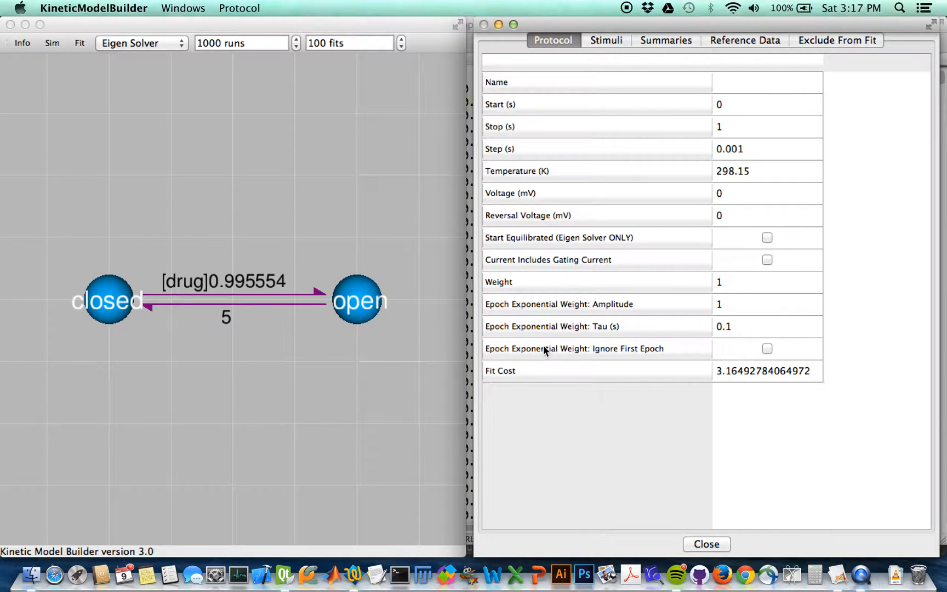
{"action": "left_click", "coordinate": [602, 350]}
{"action": "left_click", "coordinate": [767, 349]}
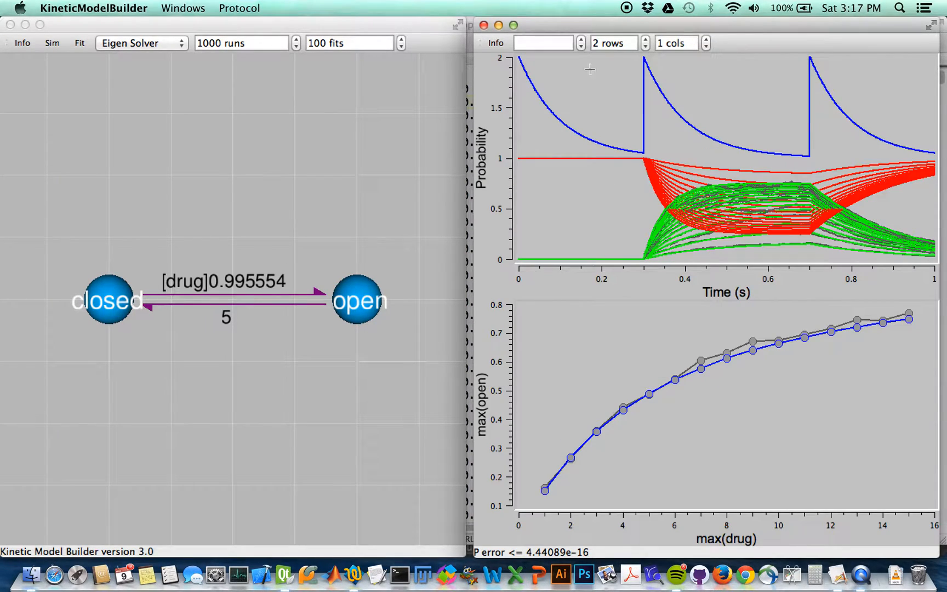
{"action": "left_click", "coordinate": [51, 43]}
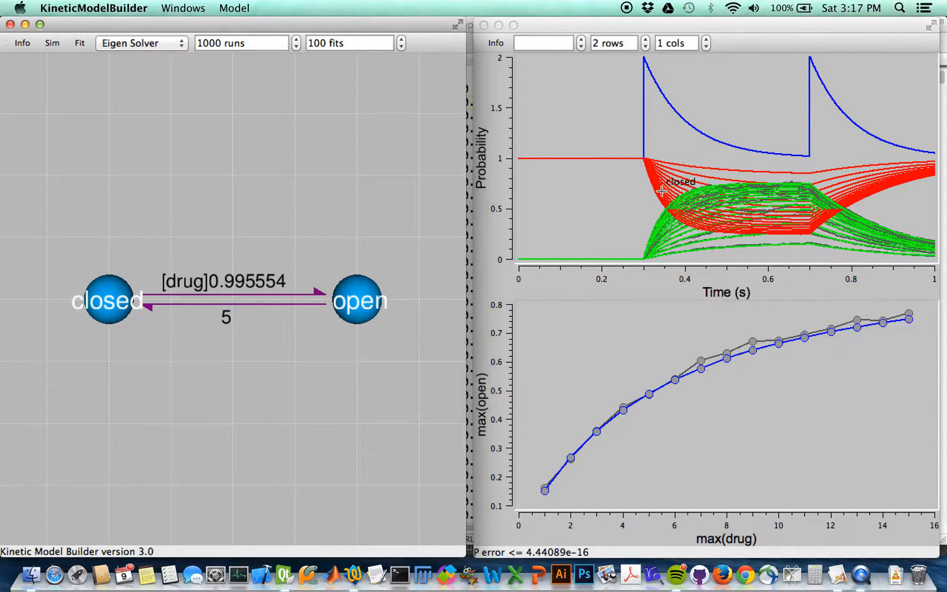
Step: Hide Weight and States on the upper plot's left Y axis and limit its signals to open
{"action": "right_click", "coordinate": [500, 94]}
{"action": "mouse_move", "coordinate": [524, 101]}
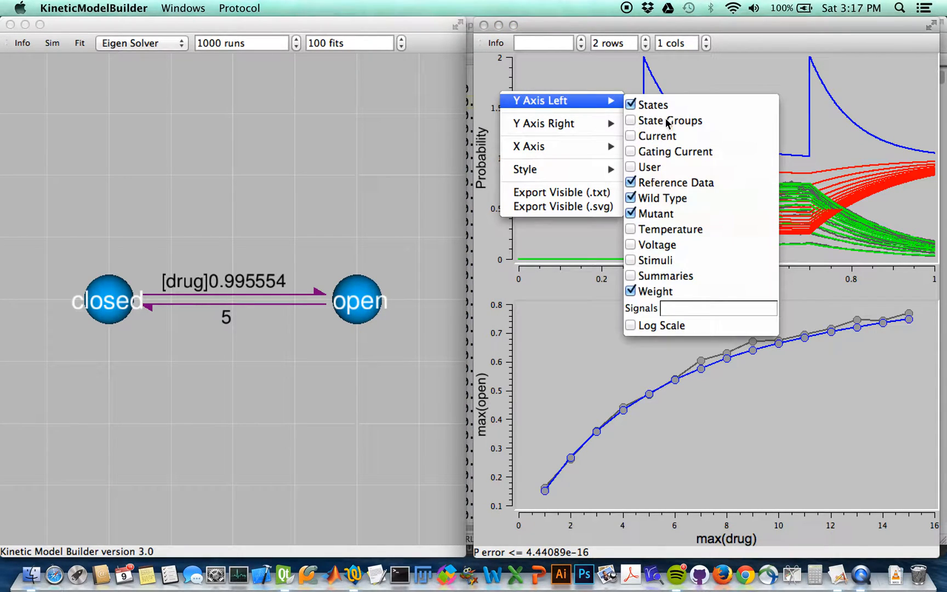
{"action": "left_click", "coordinate": [647, 292]}
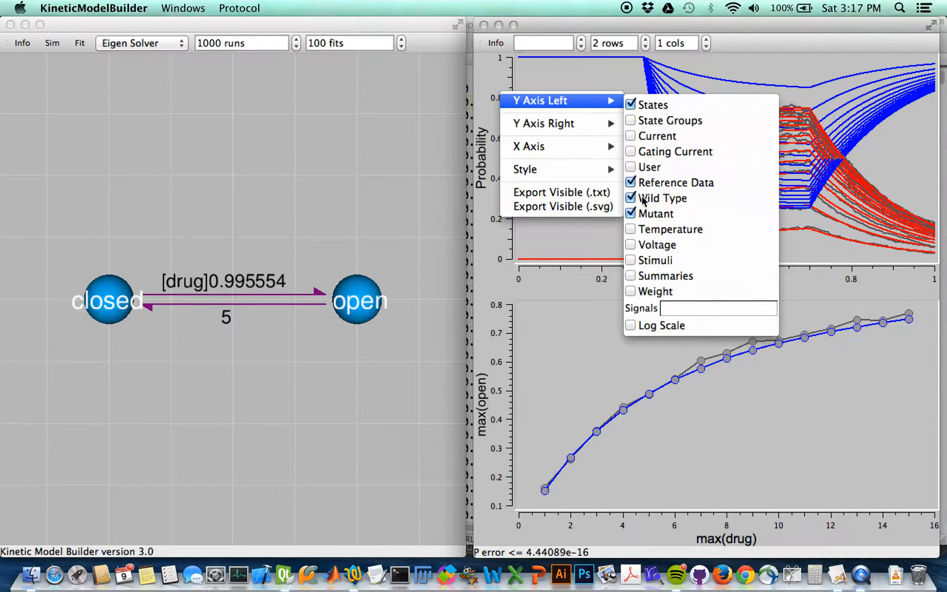
{"action": "left_click", "coordinate": [638, 105]}
{"action": "left_click", "coordinate": [671, 309]}
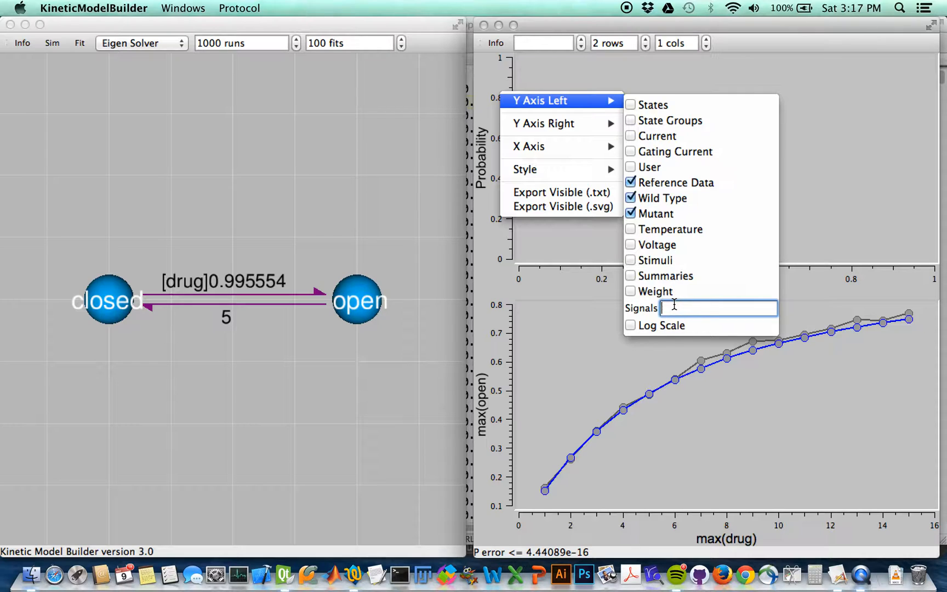
{"action": "type", "text": "open"}
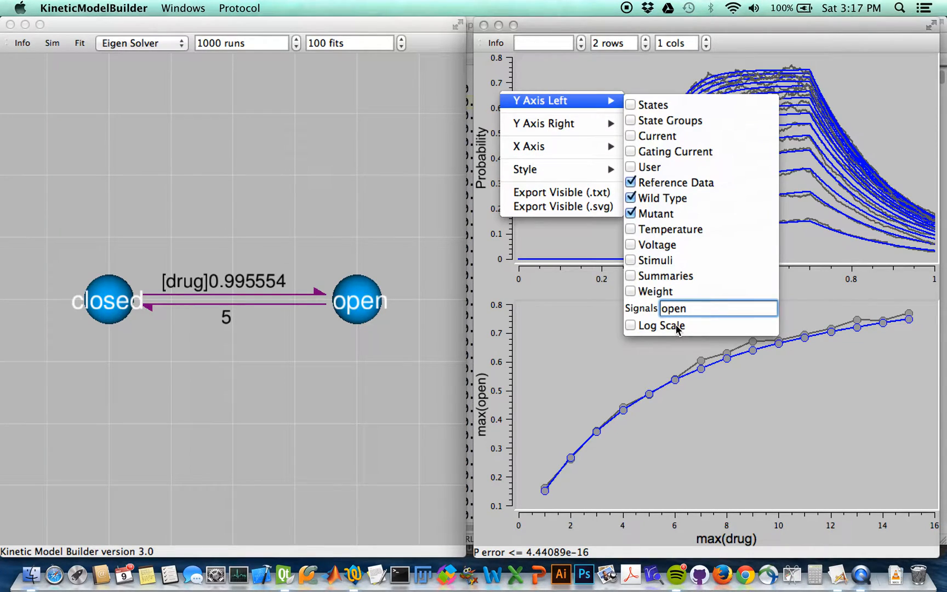
{"action": "key", "text": "Return"}
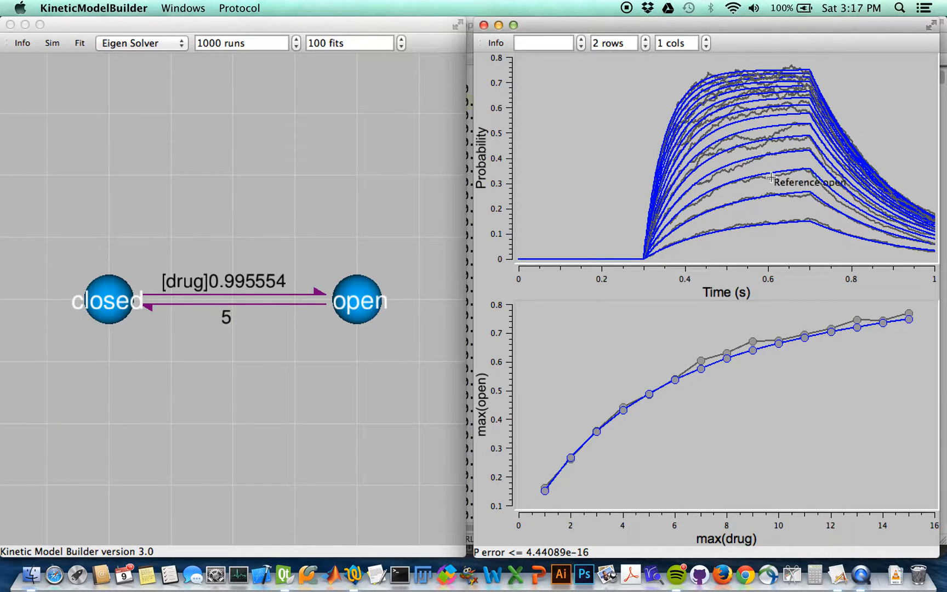
Step: Examine the protocol's reference data options, including X Zero, Scale, Weight, Mutant, First Row and First Column
{"action": "left_click", "coordinate": [499, 45]}
{"action": "left_click", "coordinate": [766, 40]}
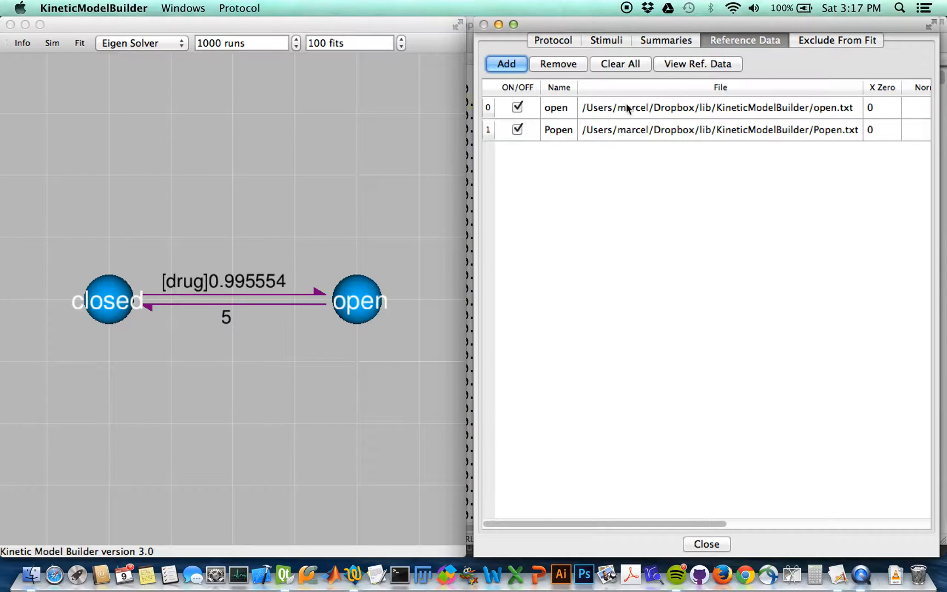
{"action": "left_click_drag", "start_coordinate": [592, 522], "coordinate": [714, 511]}
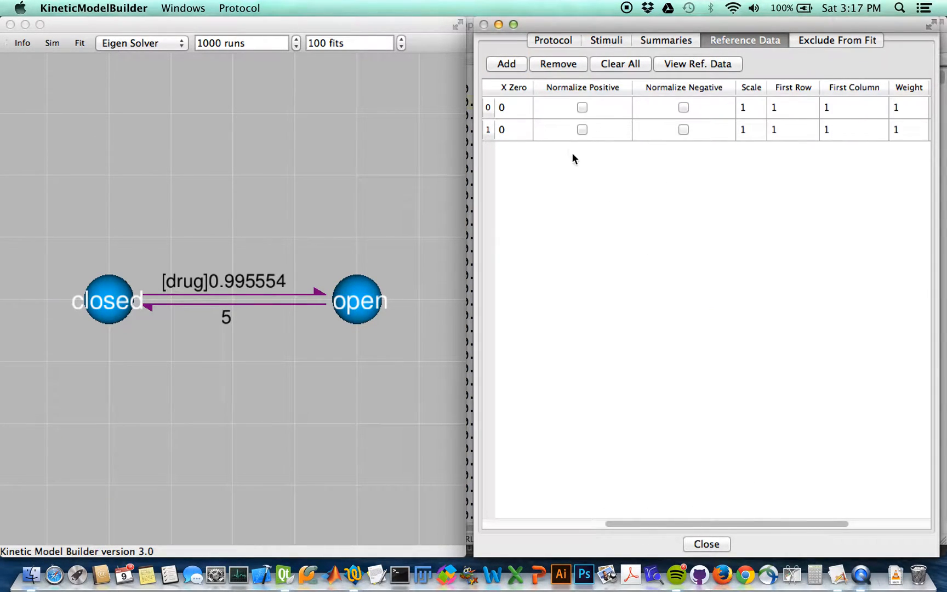
{"action": "left_click", "coordinate": [518, 110]}
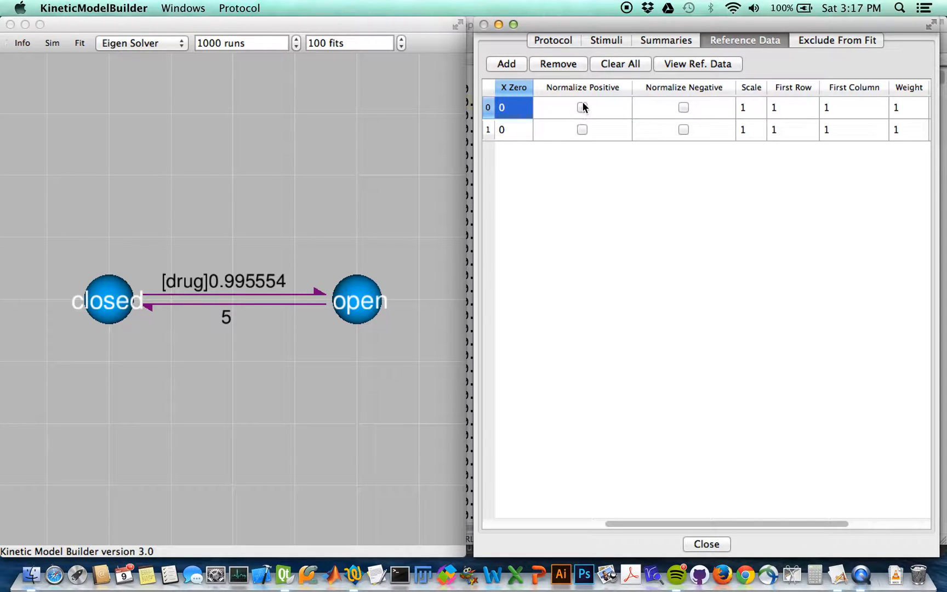
{"action": "left_click", "coordinate": [750, 93]}
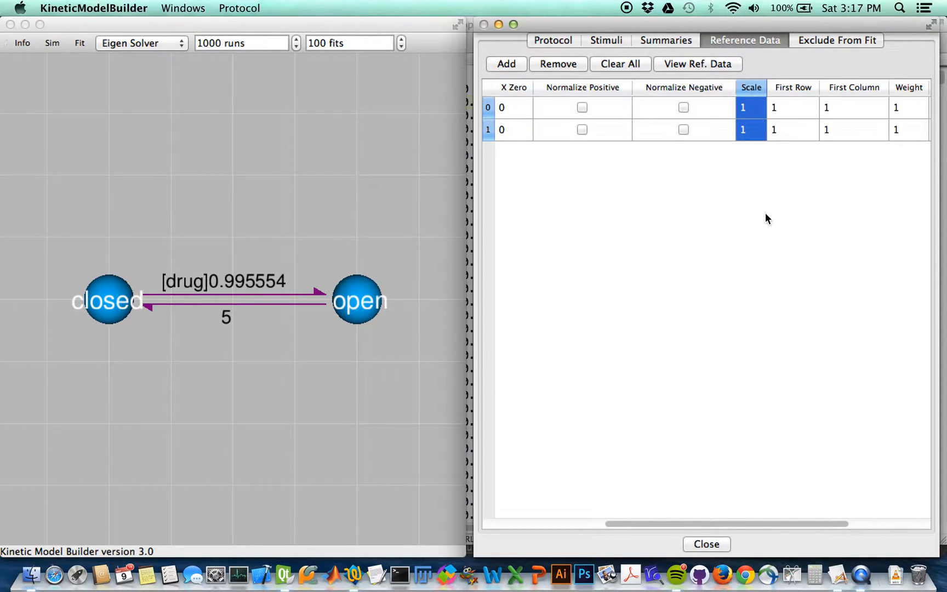
{"action": "left_click_drag", "start_coordinate": [679, 525], "coordinate": [781, 520]}
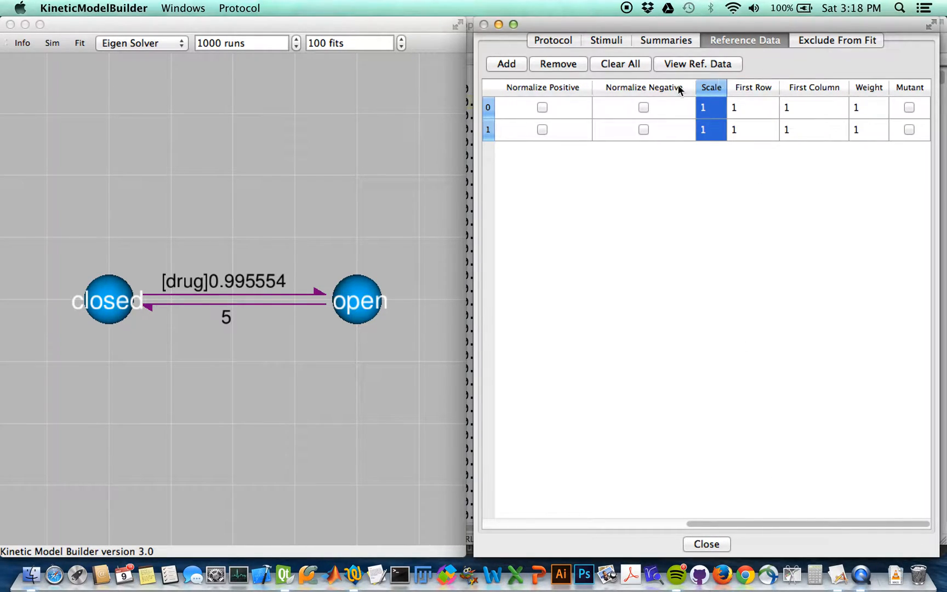
{"action": "left_click", "coordinate": [863, 90]}
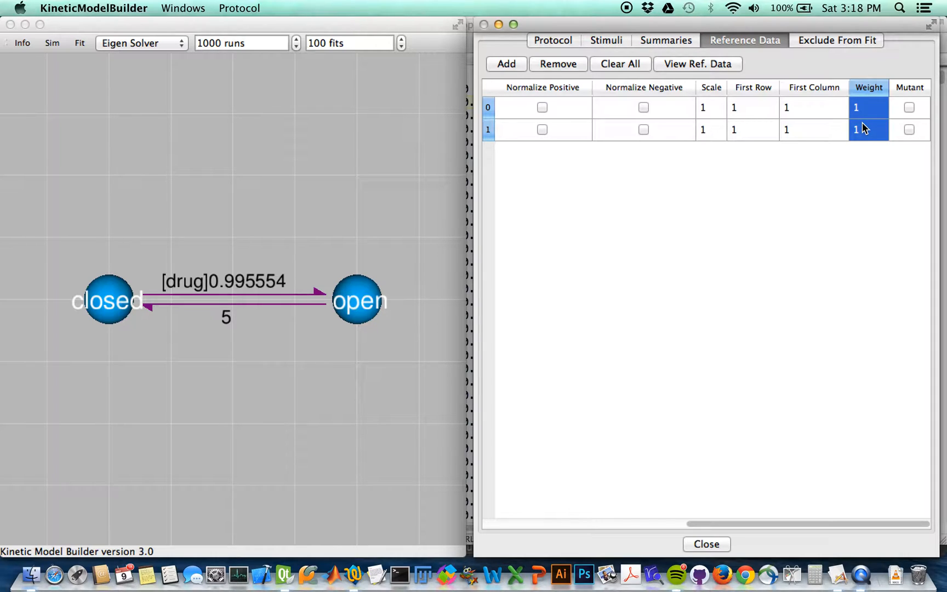
{"action": "left_click", "coordinate": [910, 88]}
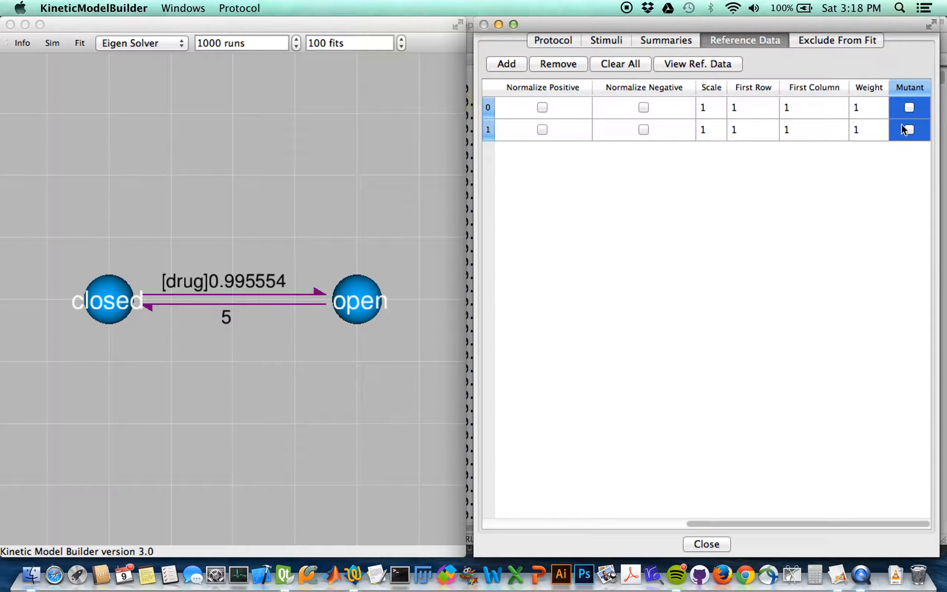
{"action": "left_click_drag", "start_coordinate": [754, 87], "coordinate": [831, 102]}
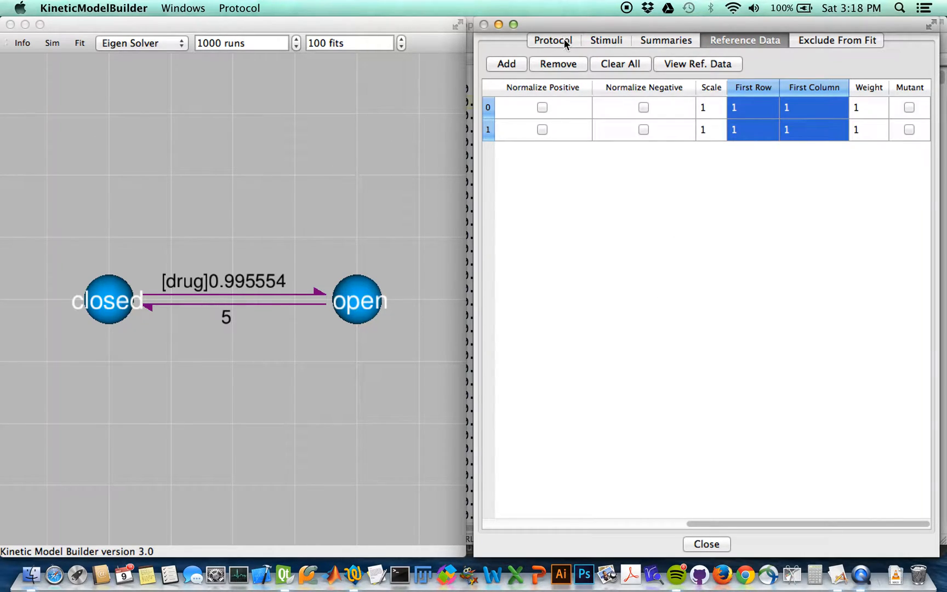
{"action": "key", "text": "Escape"}
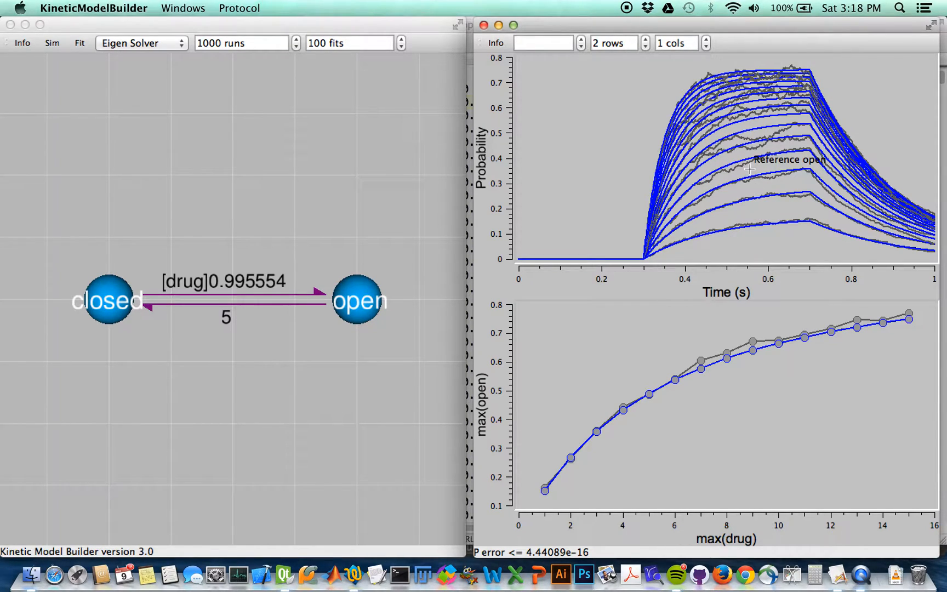
Step: Step the upper plot through its individual sweeps and back, and return to showing all sweeps
{"action": "left_click", "coordinate": [581, 41]}
{"action": "left_click", "coordinate": [581, 40]}
{"action": "left_click", "coordinate": [581, 41]}
{"action": "left_click", "coordinate": [581, 41]}
{"action": "left_click", "coordinate": [581, 40]}
{"action": "left_click", "coordinate": [581, 41]}
{"action": "left_click", "coordinate": [581, 40]}
{"action": "left_click", "coordinate": [581, 47]}
{"action": "left_click", "coordinate": [581, 47]}
{"action": "left_click", "coordinate": [581, 47]}
{"action": "left_click", "coordinate": [581, 47]}
{"action": "left_click", "coordinate": [581, 48]}
{"action": "left_click", "coordinate": [581, 47]}
{"action": "left_click", "coordinate": [581, 47]}
{"action": "left_click", "coordinate": [581, 47]}
{"action": "key", "text": "BackSpace"}
{"action": "key", "text": "BackSpace"}
Step: Set the first column of the open reference data to 2 and close the protocol properties
{"action": "left_click", "coordinate": [502, 43]}
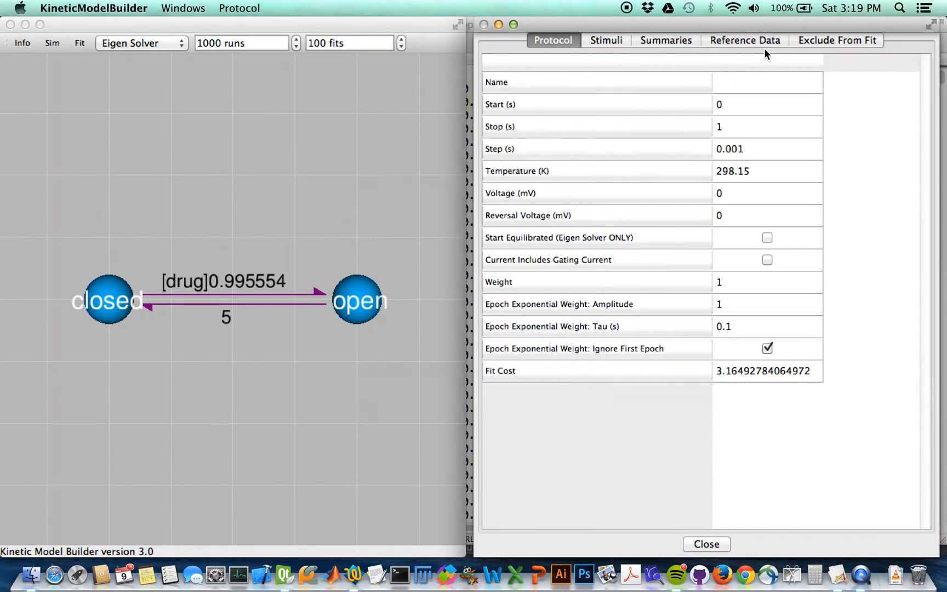
{"action": "left_click", "coordinate": [755, 40]}
{"action": "left_click_drag", "start_coordinate": [614, 522], "coordinate": [737, 521]}
{"action": "left_click", "coordinate": [860, 90]}
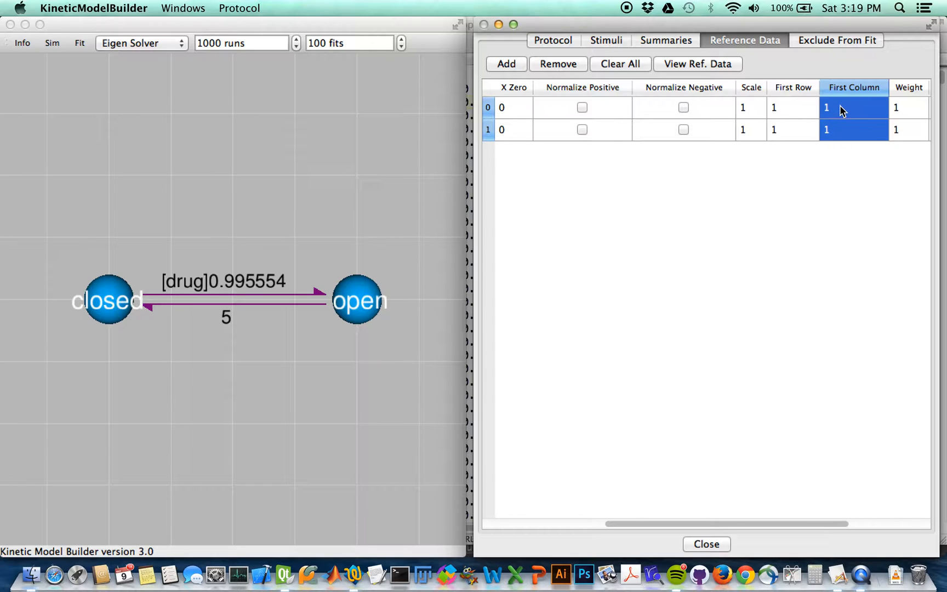
{"action": "left_click", "coordinate": [844, 112]}
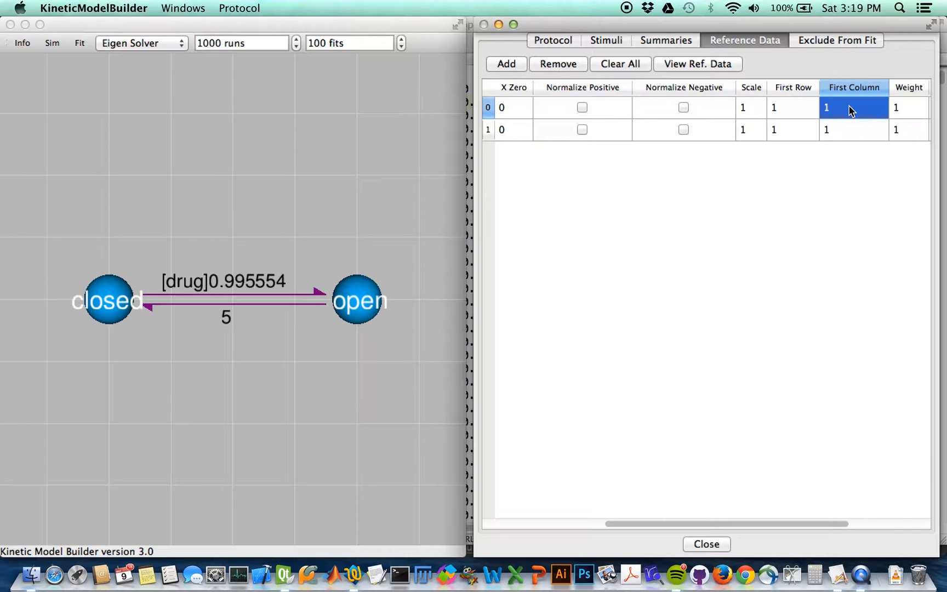
{"action": "double_click", "coordinate": [836, 106]}
{"action": "type", "text": "2"}
{"action": "key", "text": "Return"}
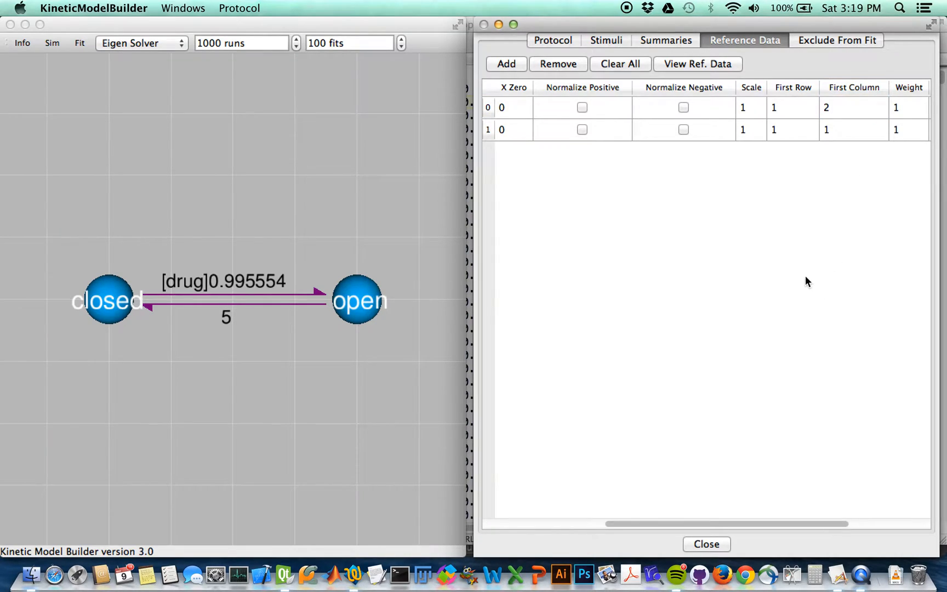
{"action": "key", "text": "Escape"}
Step: Rerun the simulation and show only sweep 1 in the upper plot
{"action": "left_click", "coordinate": [339, 108]}
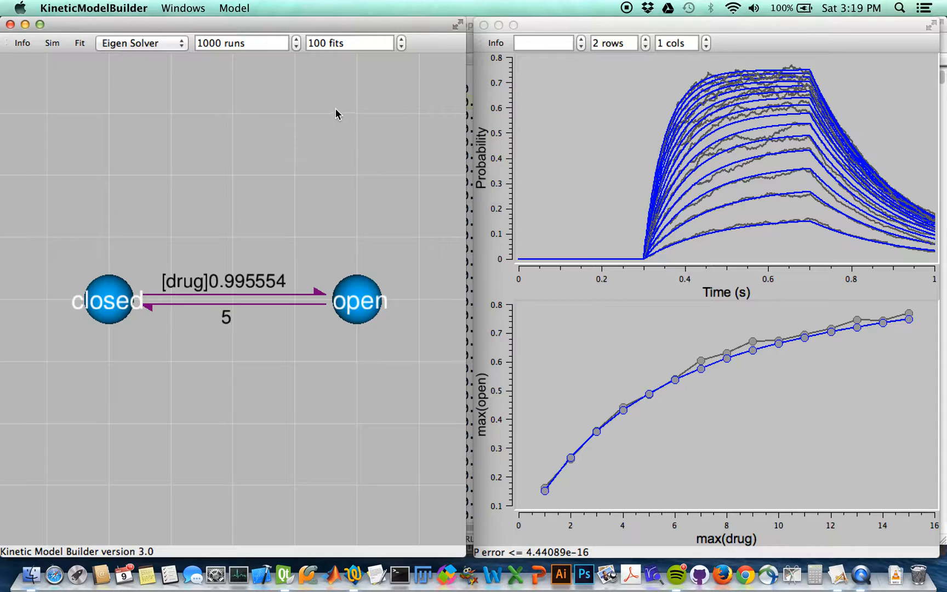
{"action": "left_click", "coordinate": [52, 44]}
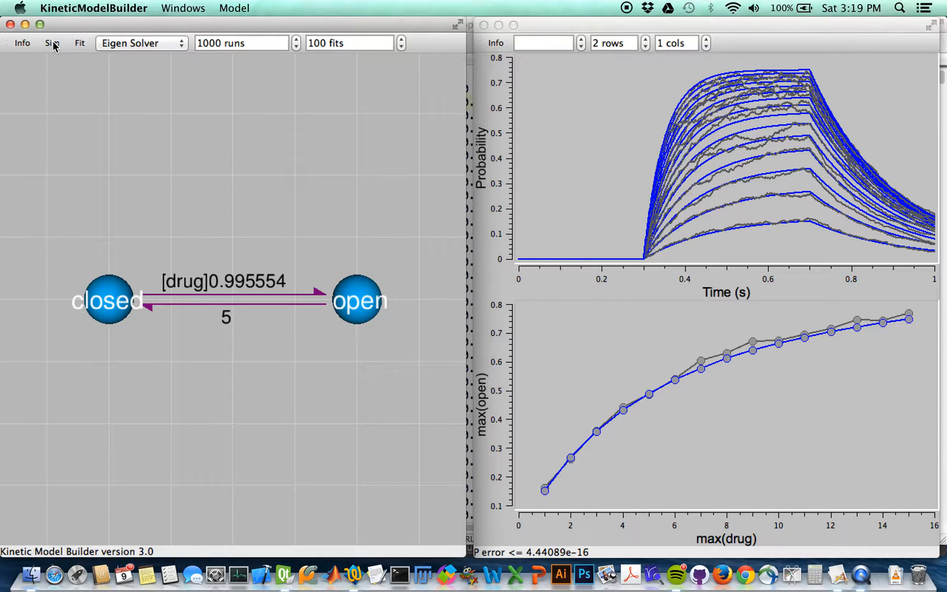
{"action": "left_click", "coordinate": [582, 41]}
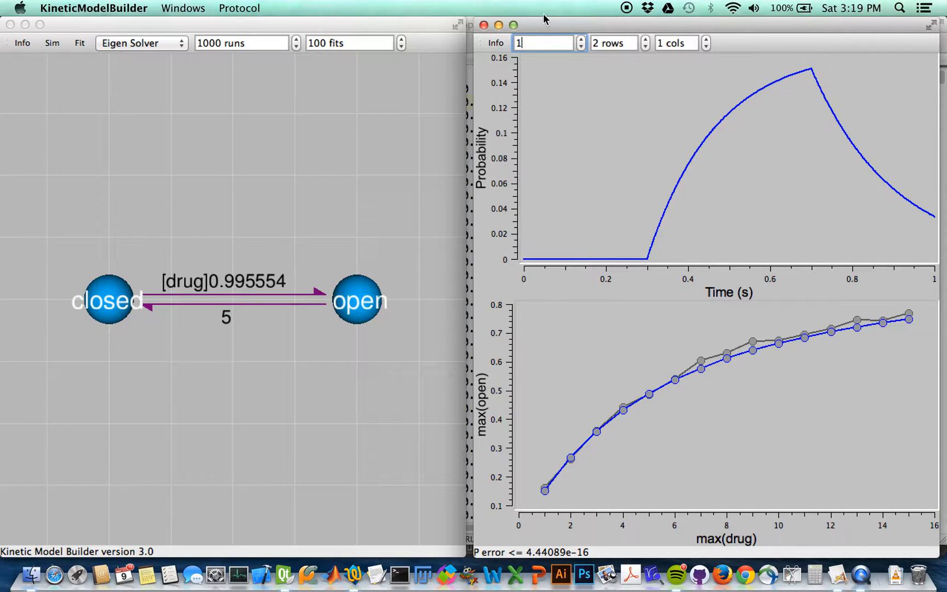
Step: Step the upper plot from sweep 1 through the following sweeps to compare each with its reference trace, and return to showing all sweeps
{"action": "left_click", "coordinate": [581, 39]}
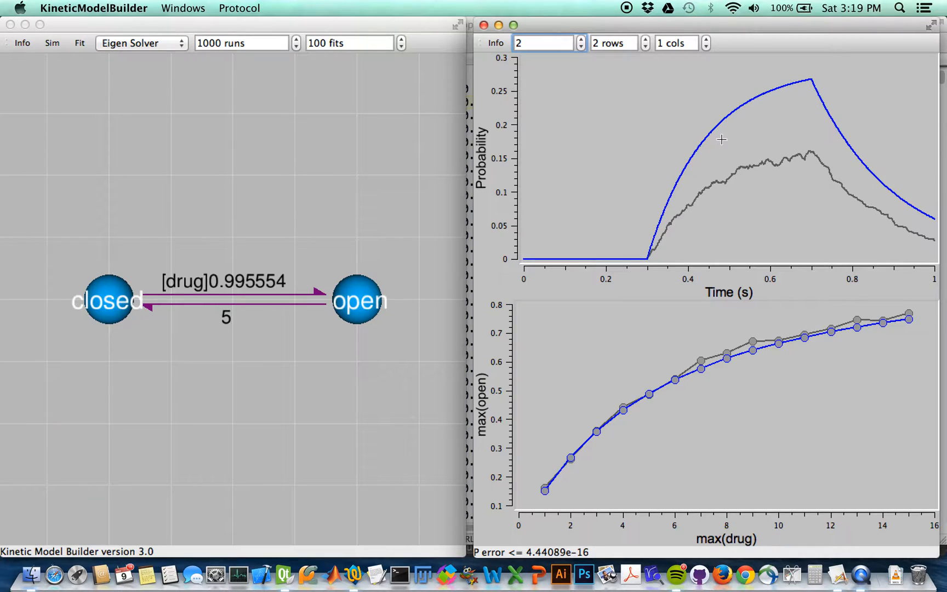
{"action": "mouse_move", "coordinate": [809, 158]}
{"action": "left_click", "coordinate": [580, 40]}
{"action": "left_click", "coordinate": [580, 40]}
{"action": "key", "text": "BackSpace"}
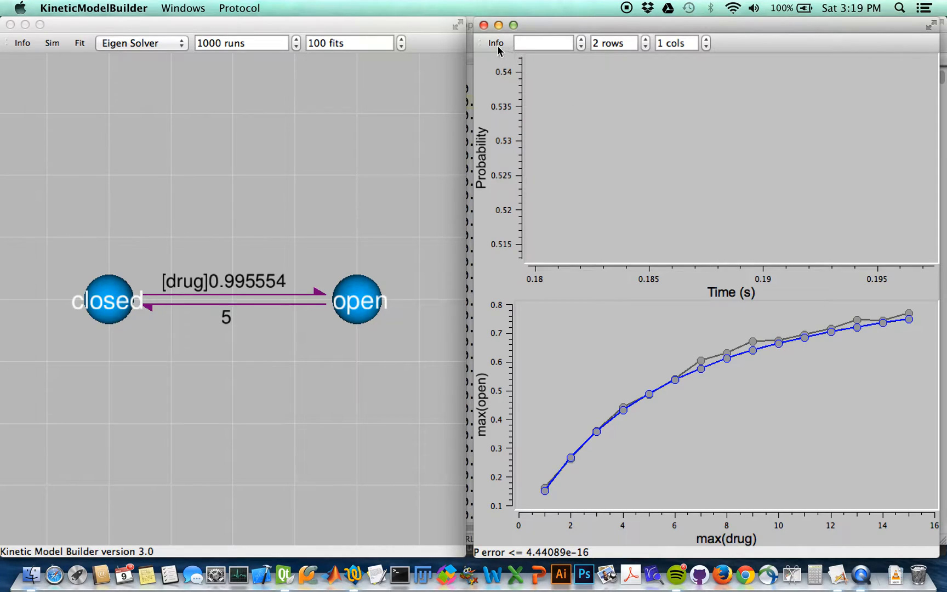
Step: Set the first column of the open reference data to 1, close the protocol properties and reset the upper plot's view
{"action": "left_click", "coordinate": [498, 43]}
{"action": "left_click", "coordinate": [752, 38]}
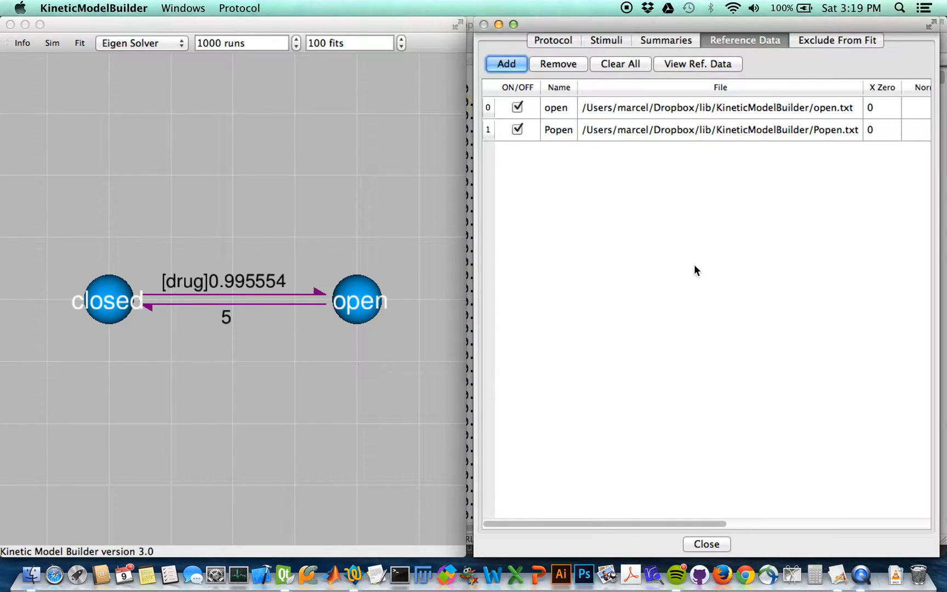
{"action": "left_click_drag", "start_coordinate": [621, 524], "coordinate": [798, 512]}
{"action": "left_click", "coordinate": [806, 107]}
{"action": "type", "text": "1"}
{"action": "left_click", "coordinate": [814, 234]}
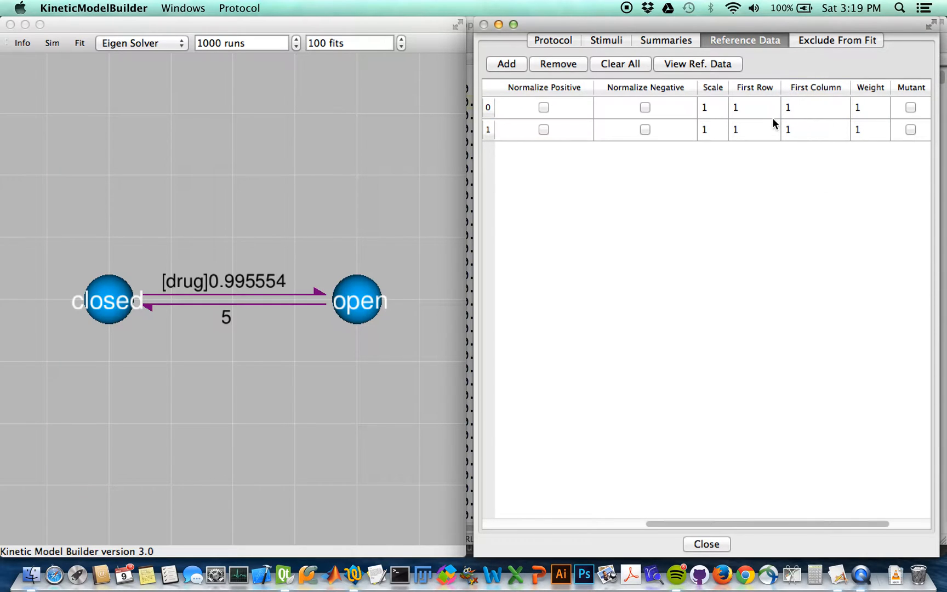
{"action": "left_click", "coordinate": [757, 88]}
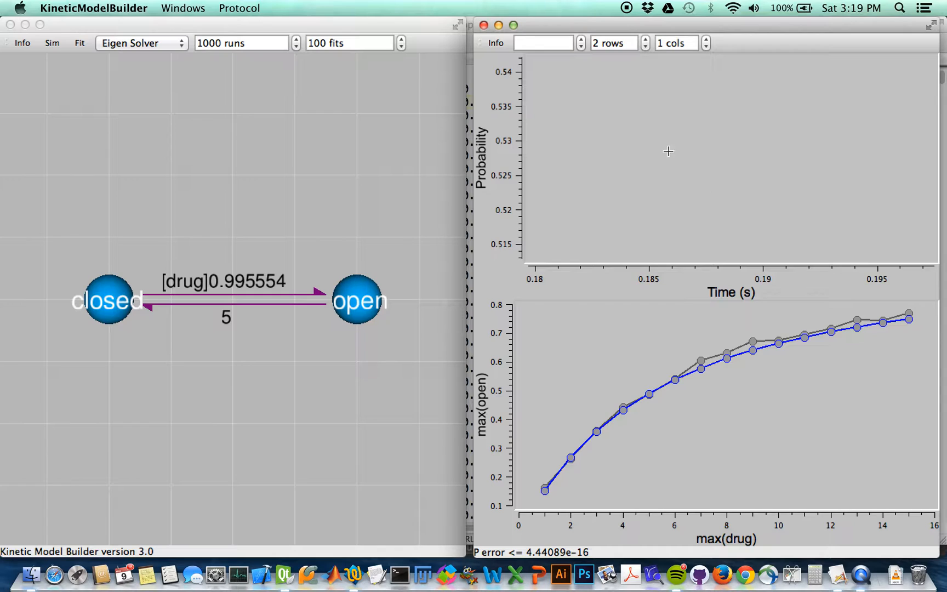
{"action": "double_click", "coordinate": [669, 151]}
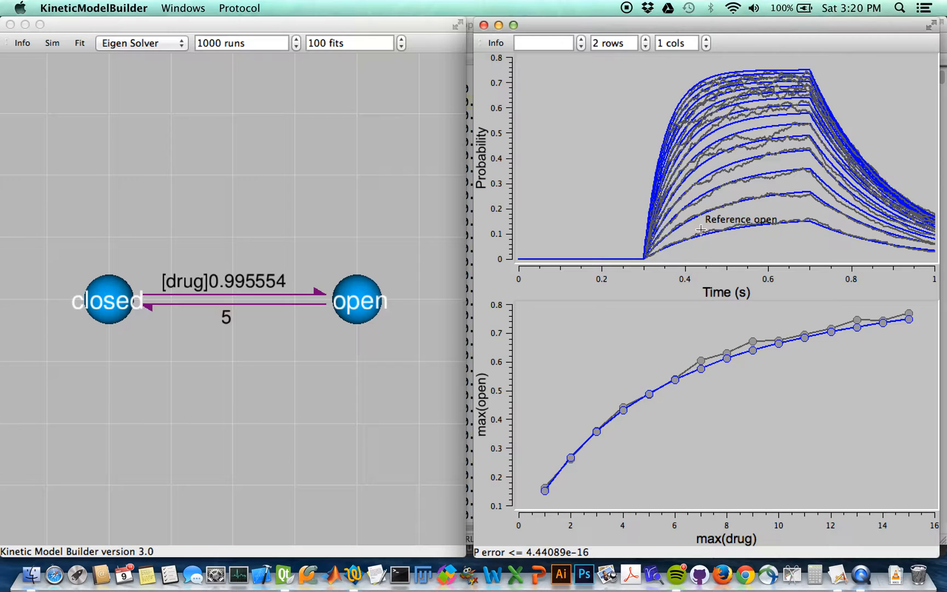
Step: Step the upper plot through its first several sweeps to check their reference traces, and clear the sweep filter
{"action": "left_click", "coordinate": [581, 39]}
{"action": "left_click", "coordinate": [581, 40]}
{"action": "left_click", "coordinate": [581, 39]}
{"action": "left_click", "coordinate": [581, 39]}
{"action": "left_click", "coordinate": [581, 40]}
{"action": "left_click", "coordinate": [581, 40]}
{"action": "key", "text": "BackSpace"}
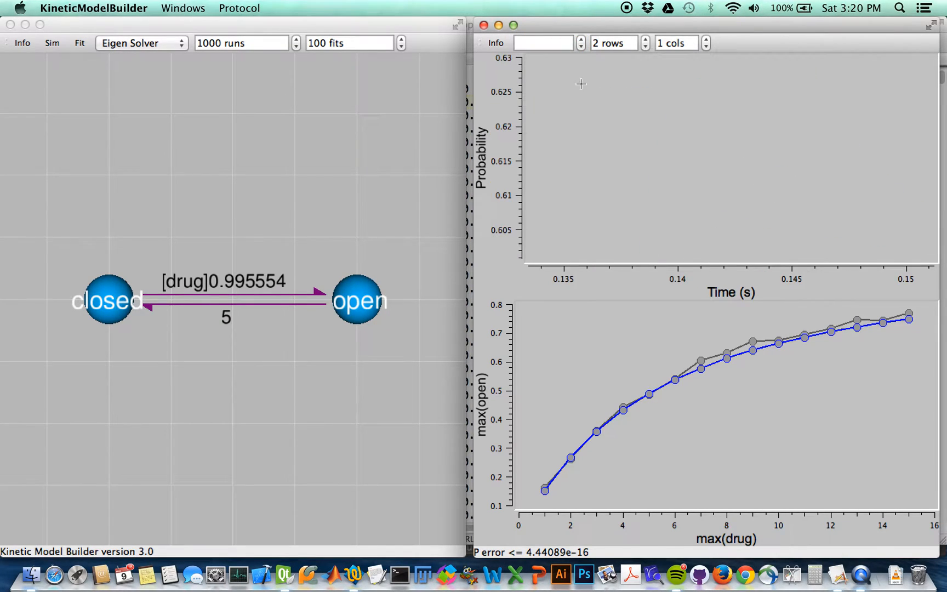
Step: Turn on the drugB stimulus with amplitudes 0;1 in the protocol and rerun the simulation
{"action": "left_click", "coordinate": [501, 45]}
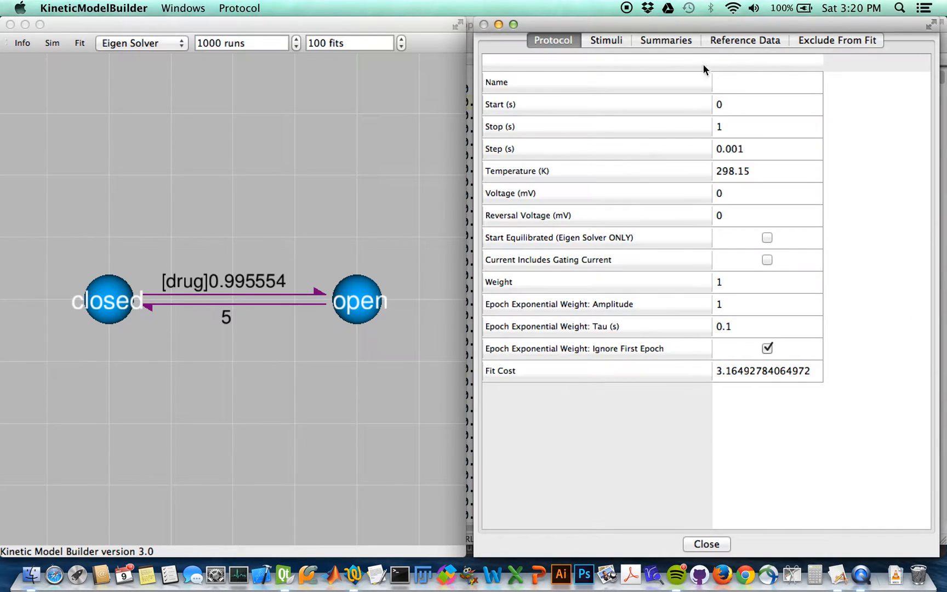
{"action": "left_click", "coordinate": [618, 40]}
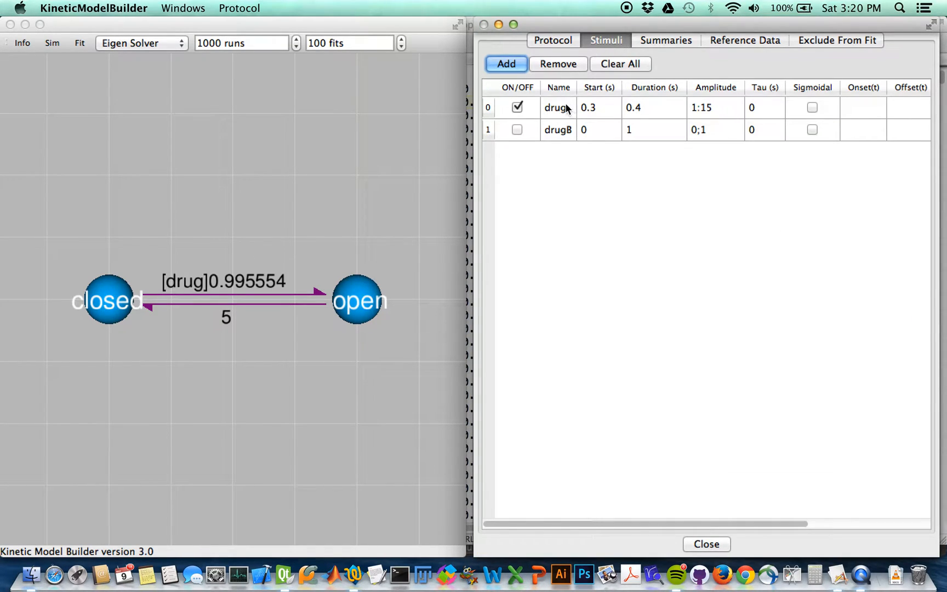
{"action": "left_click", "coordinate": [716, 108]}
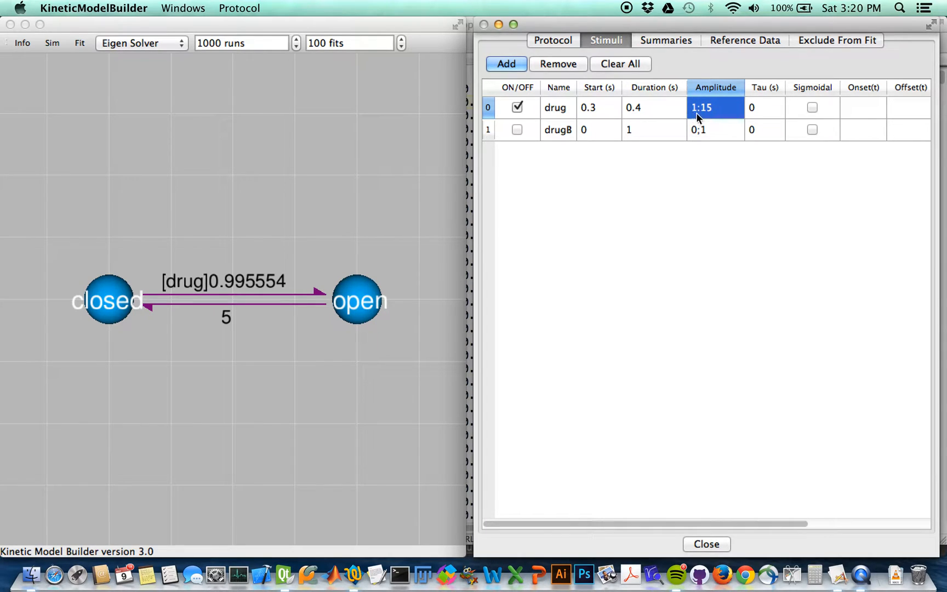
{"action": "left_click", "coordinate": [517, 130]}
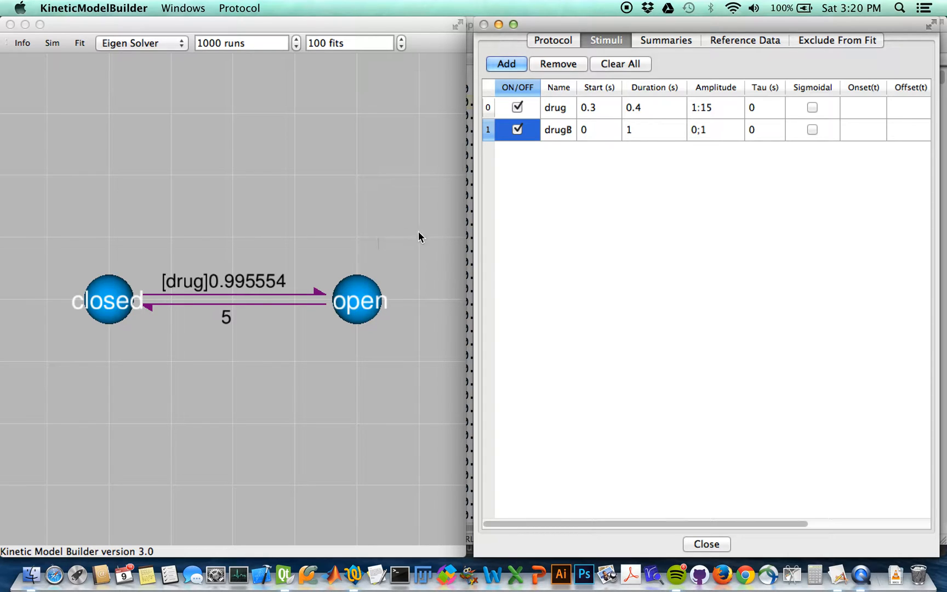
{"action": "left_click", "coordinate": [702, 131]}
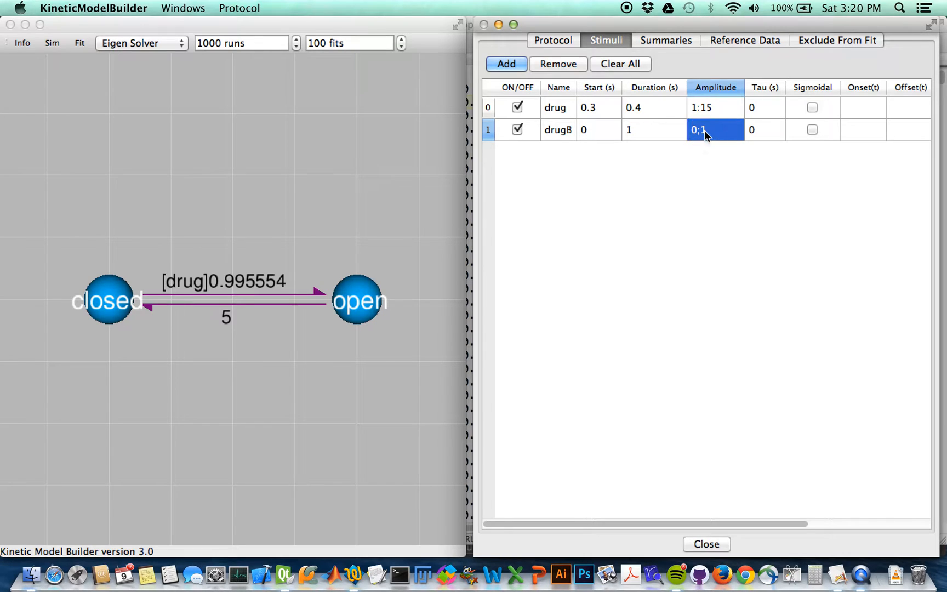
{"action": "left_click", "coordinate": [710, 108]}
{"action": "left_click", "coordinate": [694, 201]}
{"action": "key", "text": "Escape"}
{"action": "left_click", "coordinate": [53, 45]}
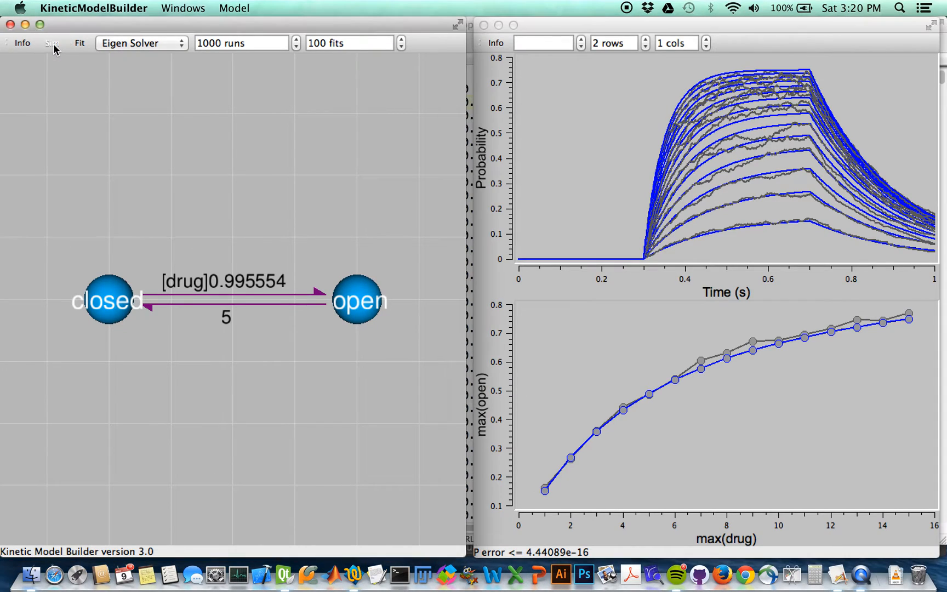
Step: Step through the individual drug sweeps for drugB condition 1, and display all sweeps of condition 2
{"action": "left_click", "coordinate": [549, 41]}
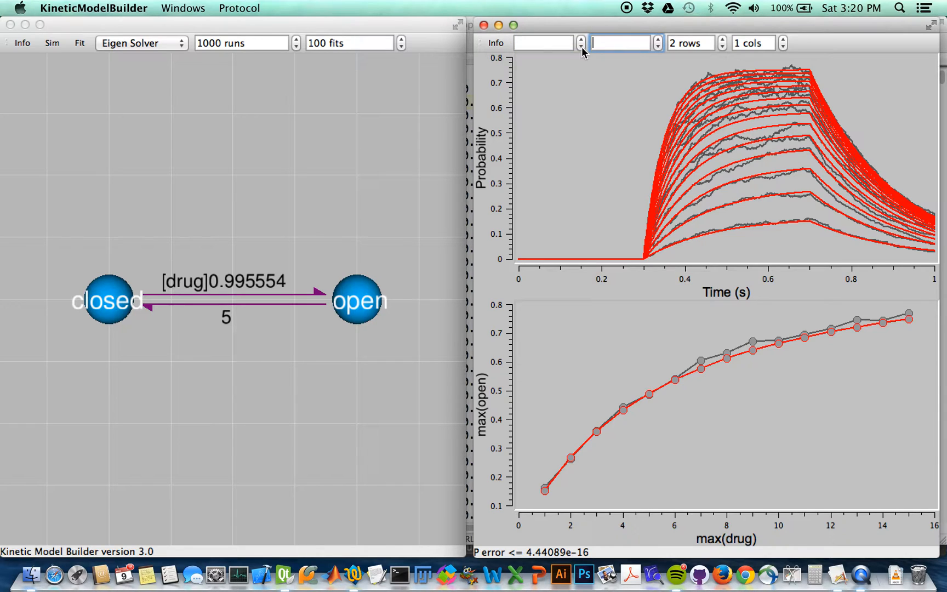
{"action": "type", "text": "1"}
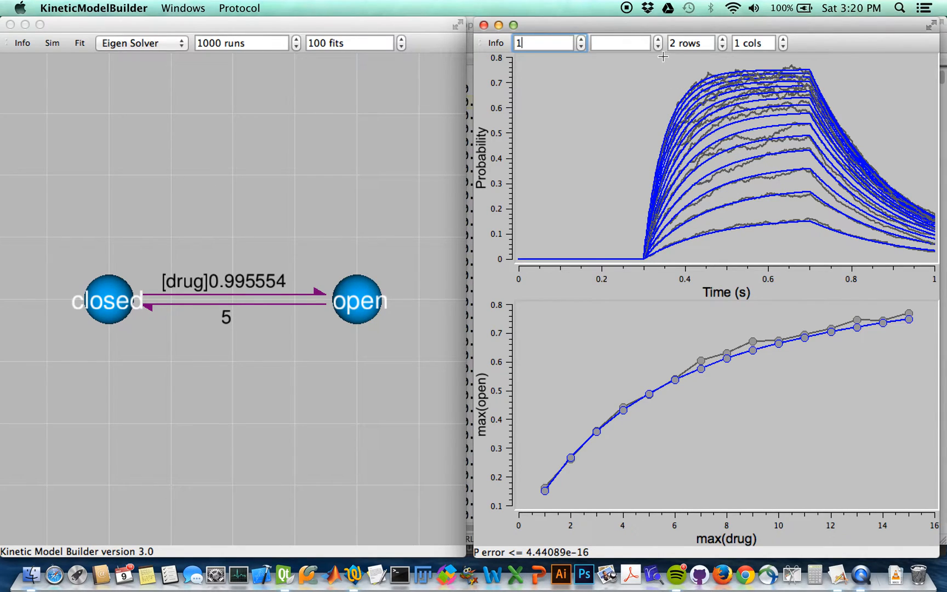
{"action": "left_click", "coordinate": [658, 40]}
{"action": "left_click", "coordinate": [659, 40]}
{"action": "left_click", "coordinate": [659, 40]}
{"action": "left_click", "coordinate": [659, 39]}
{"action": "key", "text": "BackSpace"}
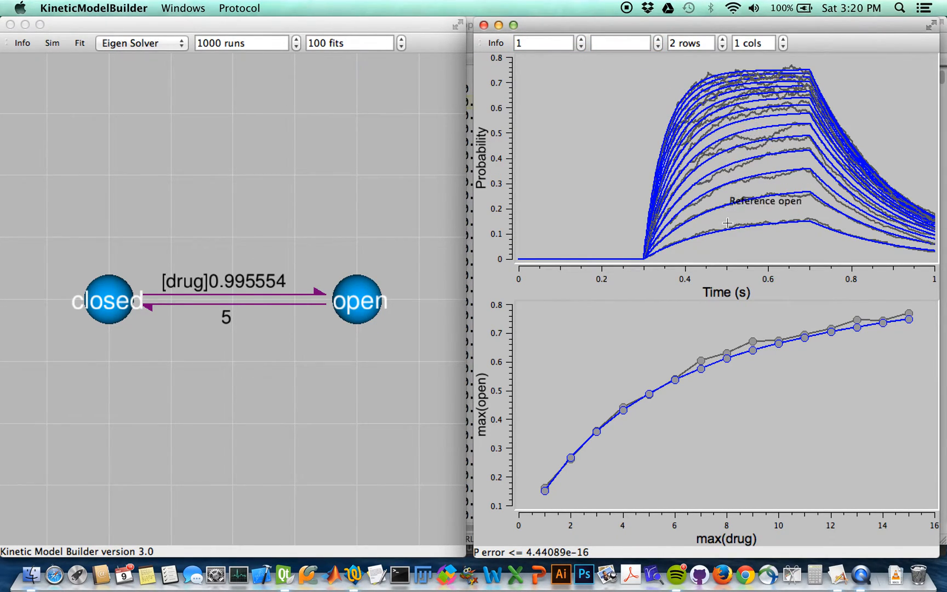
{"action": "left_click", "coordinate": [581, 39]}
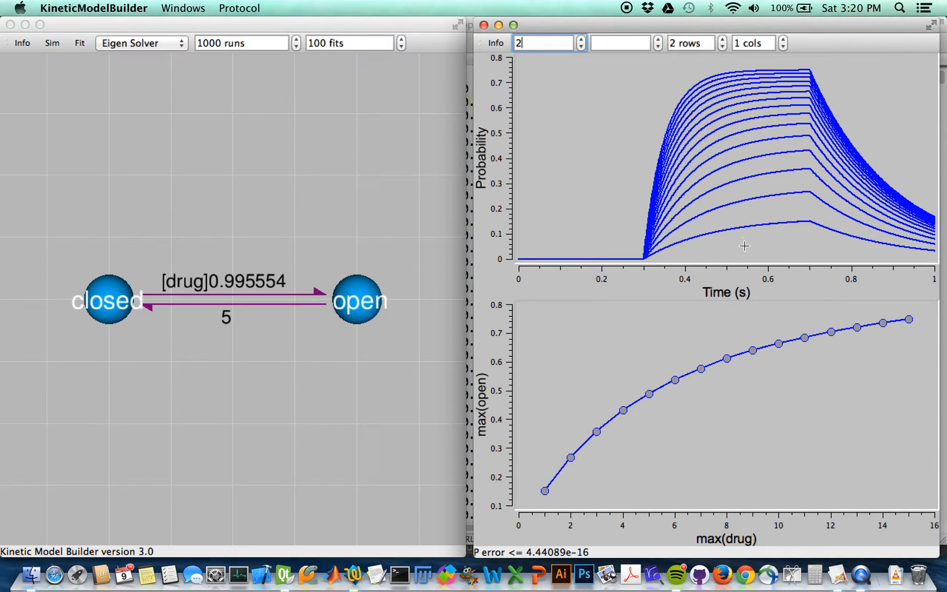
Step: Set the first row of the open reference data to 2 and rerun the simulation
{"action": "left_click", "coordinate": [492, 43]}
{"action": "left_click", "coordinate": [743, 40]}
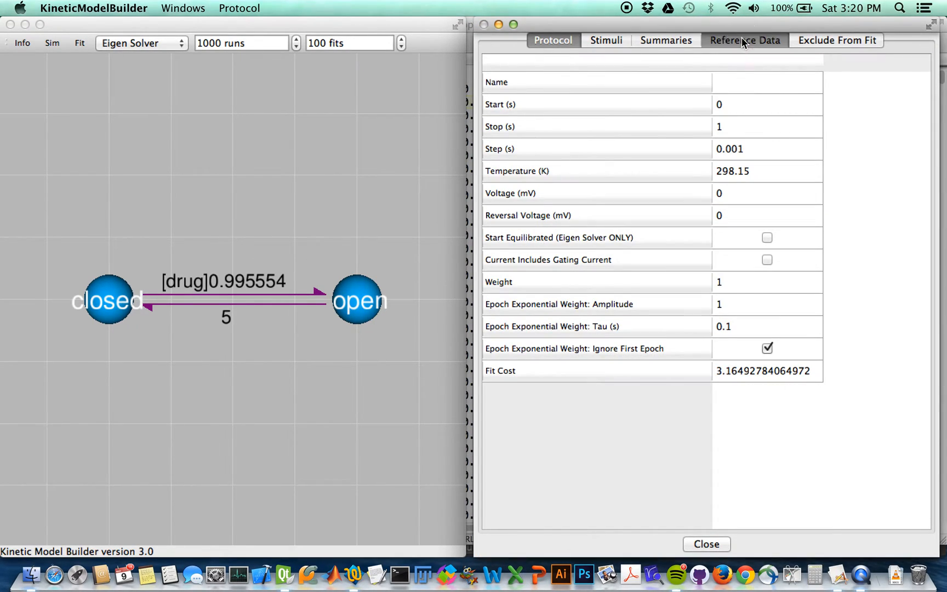
{"action": "left_click_drag", "start_coordinate": [645, 521], "coordinate": [799, 522]}
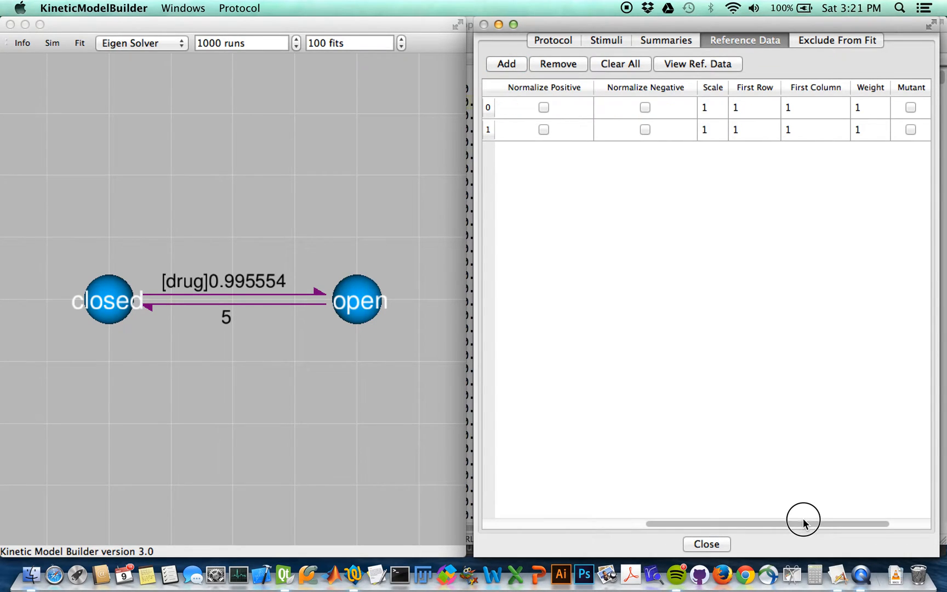
{"action": "double_click", "coordinate": [751, 111]}
{"action": "type", "text": "2"}
{"action": "left_click", "coordinate": [775, 215]}
{"action": "key", "text": "Escape"}
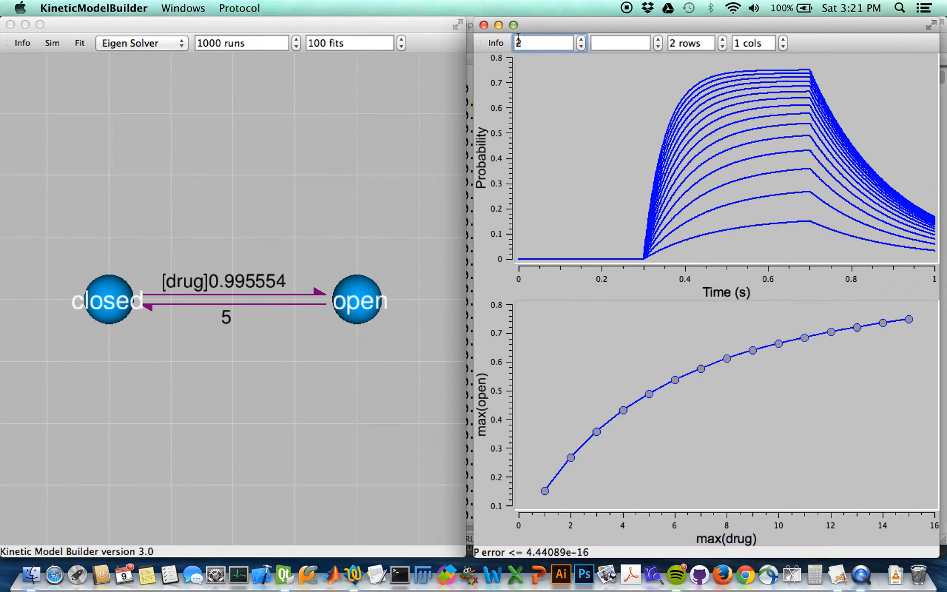
{"action": "left_click", "coordinate": [52, 43]}
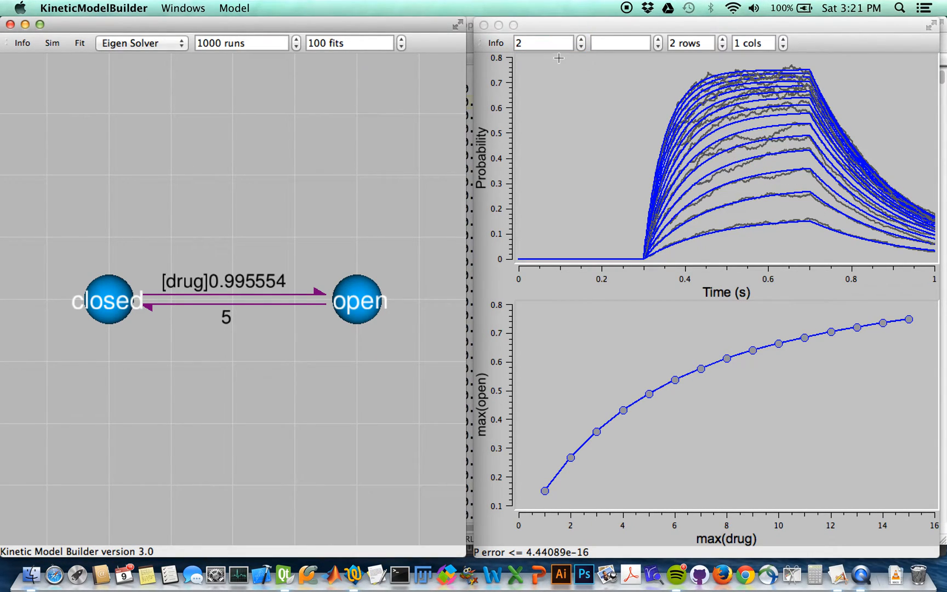
Step: Display the sweeps of drugB condition 1 for comparison, and return the plots to showing both conditions
{"action": "left_click", "coordinate": [548, 42]}
{"action": "left_click", "coordinate": [582, 47]}
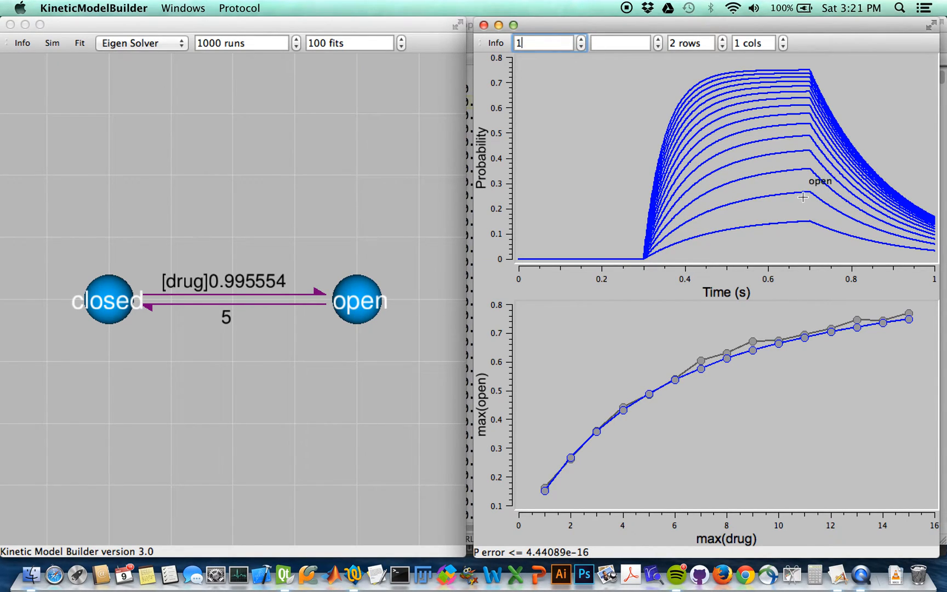
{"action": "left_click", "coordinate": [529, 106]}
{"action": "left_click", "coordinate": [546, 42]}
{"action": "key", "text": "BackSpace"}
{"action": "key", "text": "Return"}
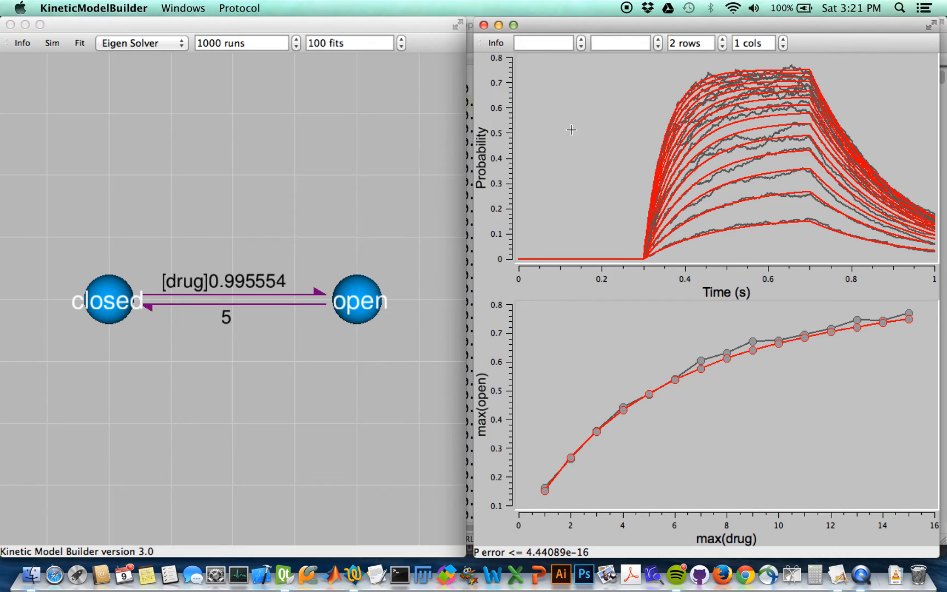
Step: Add two time ranges to the protocol's Exclude From Fit list
{"action": "left_click", "coordinate": [496, 43]}
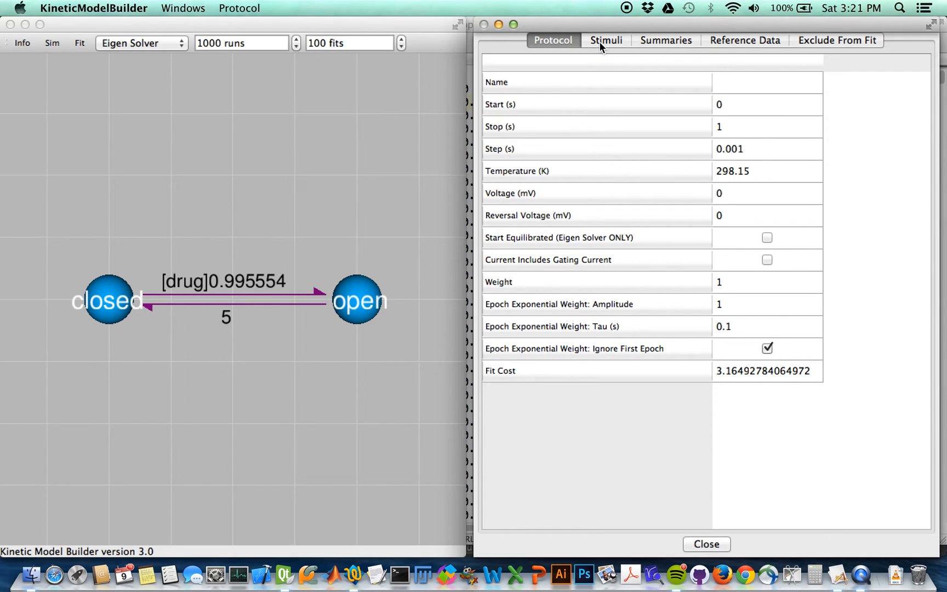
{"action": "left_click", "coordinate": [831, 39]}
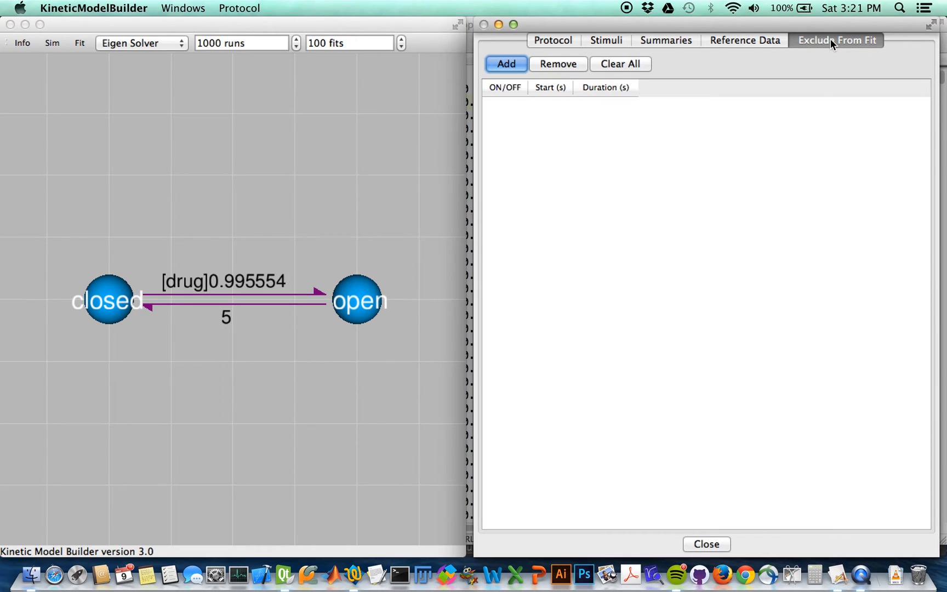
{"action": "left_click", "coordinate": [511, 65]}
{"action": "left_click", "coordinate": [511, 65]}
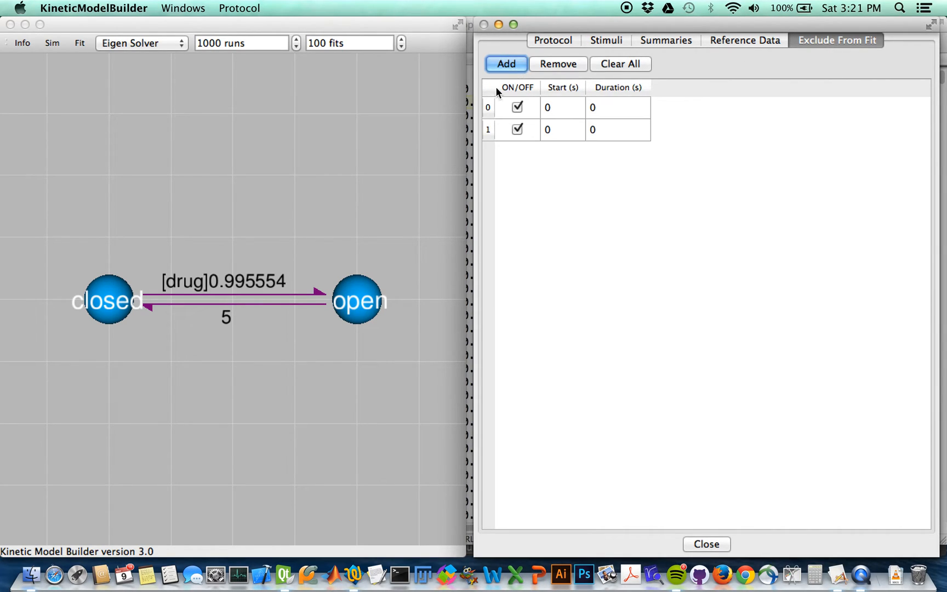
Step: Examine the start and duration settings of the first excluded time range and close the protocol properties
{"action": "left_click", "coordinate": [568, 108]}
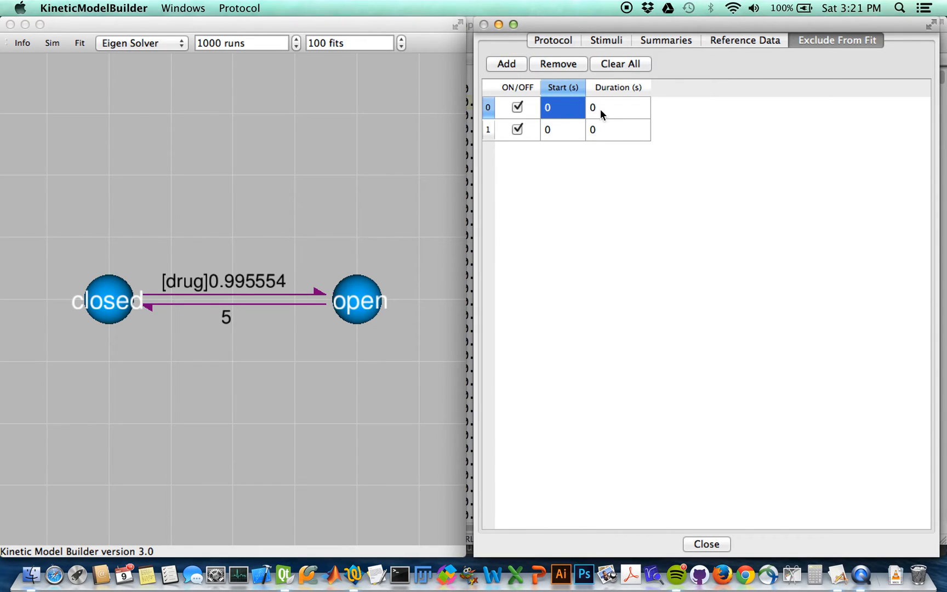
{"action": "left_click", "coordinate": [605, 111]}
{"action": "left_click", "coordinate": [557, 103]}
{"action": "left_click", "coordinate": [603, 108]}
{"action": "left_click", "coordinate": [562, 109]}
{"action": "left_click", "coordinate": [597, 114]}
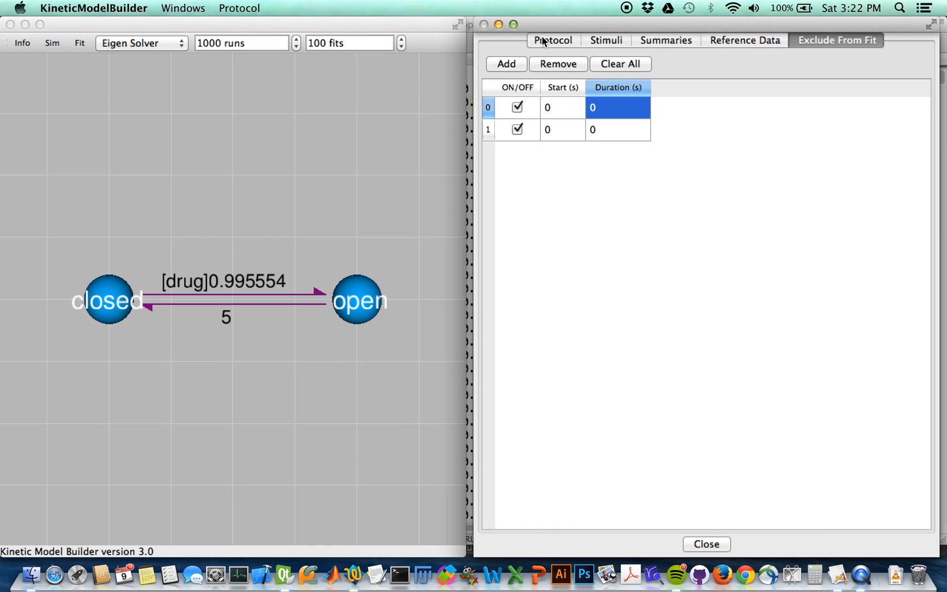
{"action": "left_click", "coordinate": [557, 44]}
{"action": "key", "text": "Escape"}
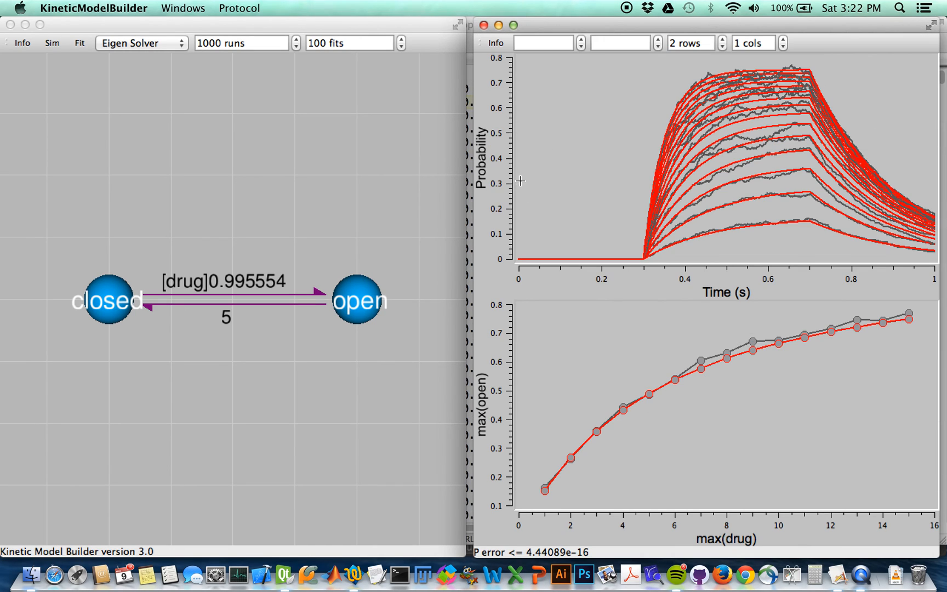